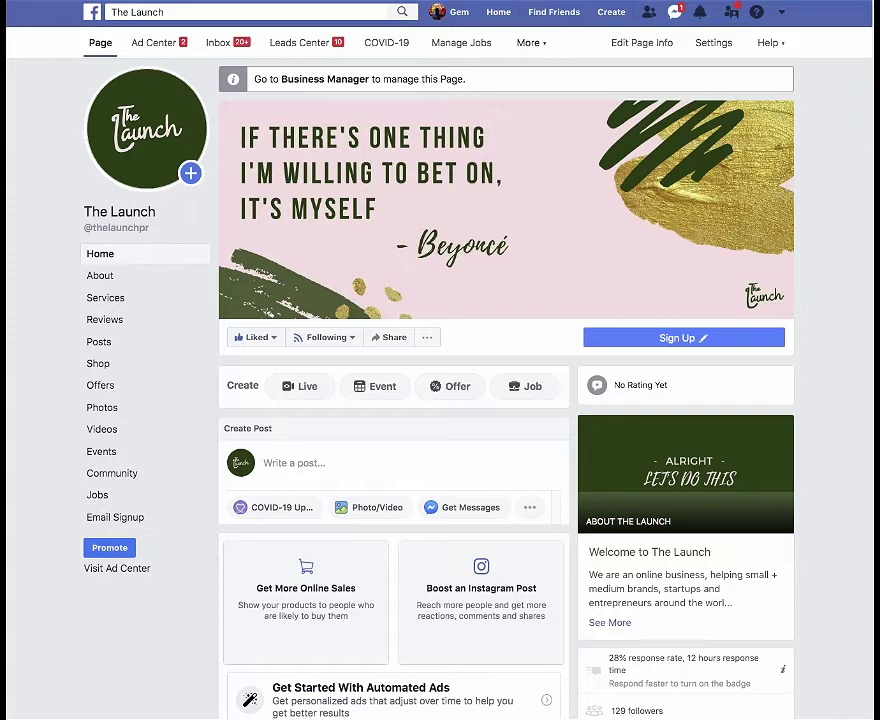
- Go to the Page's Publishing Tools through the More menu in the Page navigation
click(528, 42)
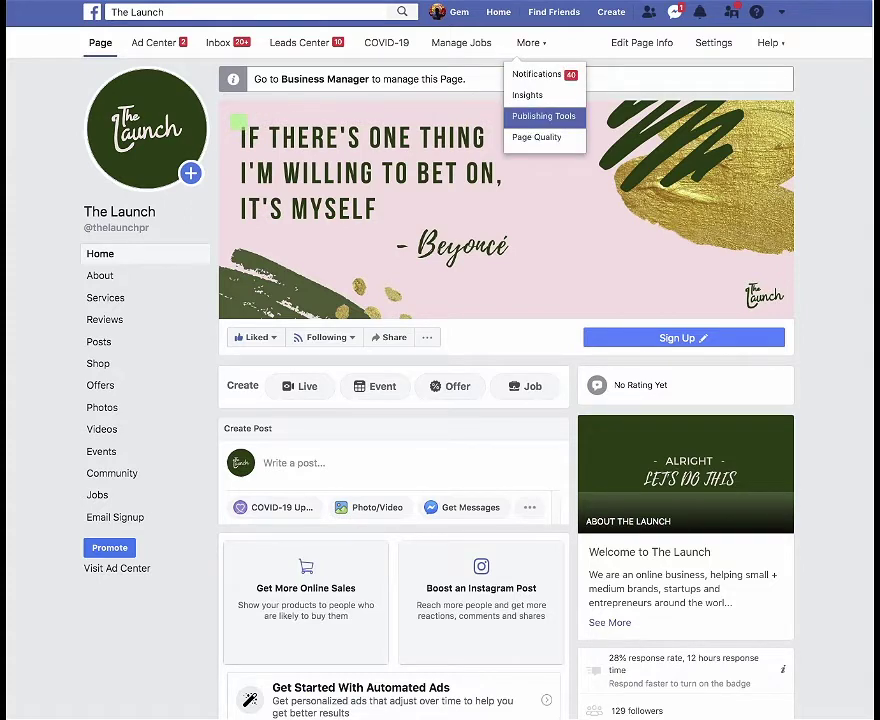
click(543, 116)
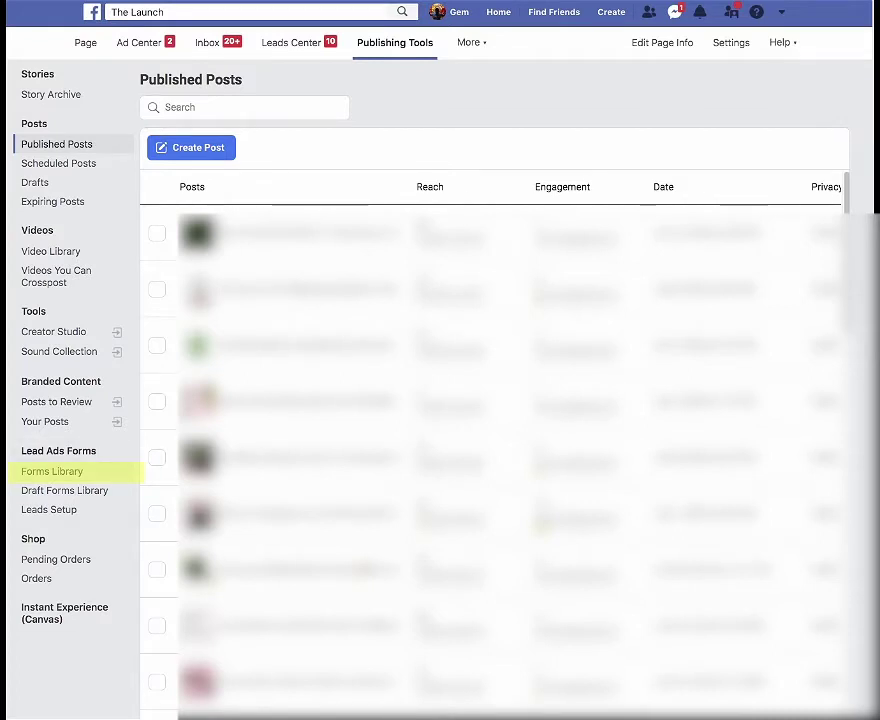
- Open the Lead Ads Forms Library and find the JULY M2 LEADS-12 WAYS PDF-3 form with 10 leads
click(52, 471)
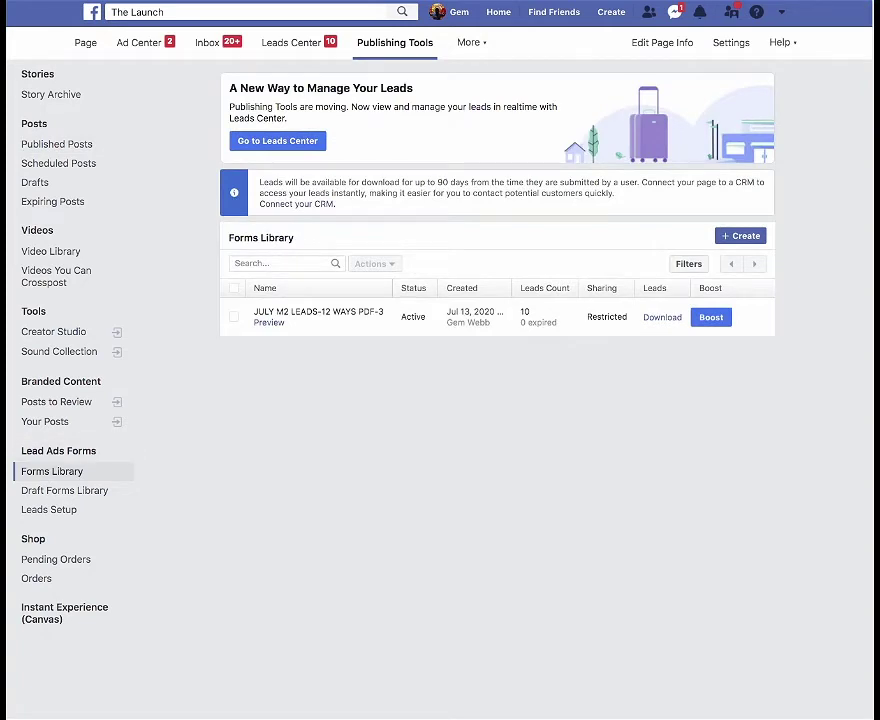
mouse_move(318, 312)
mouse_move(526, 314)
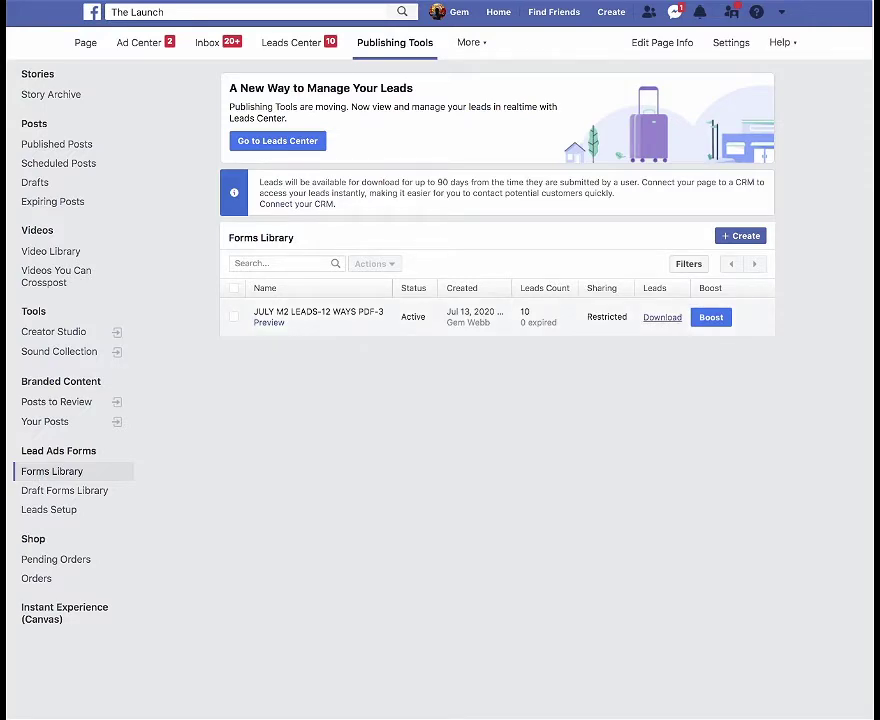
- Download only the new leads from the JULY M2 form, then switch to Google Drive
click(662, 317)
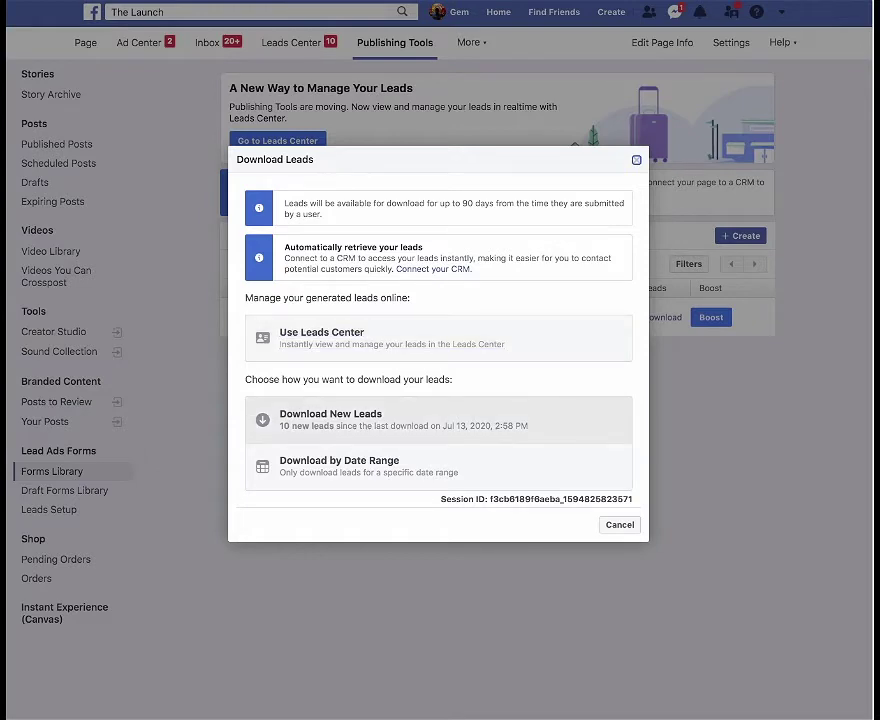
click(330, 418)
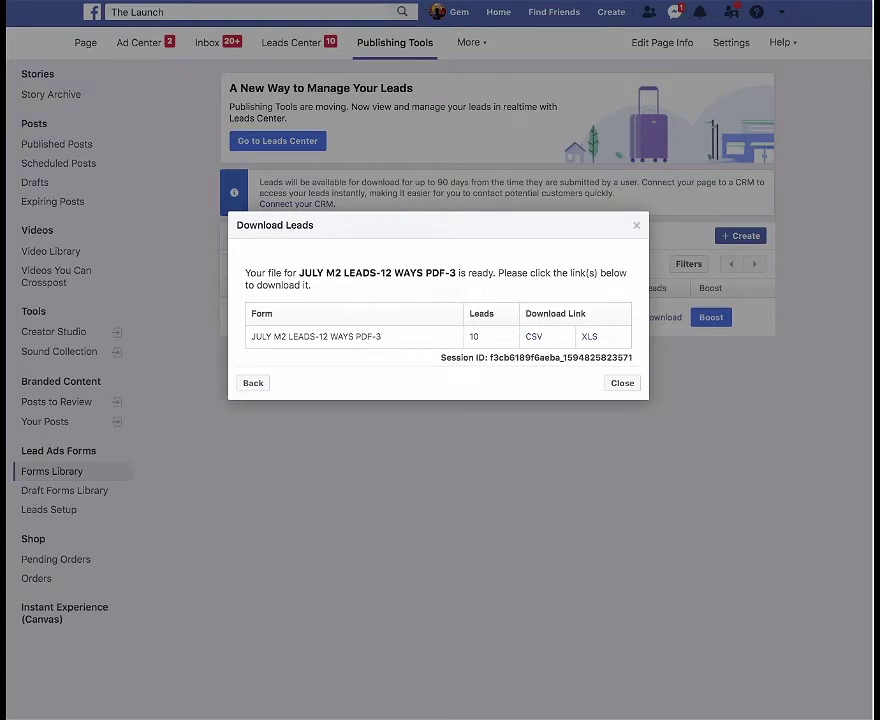
key(super+Tab)
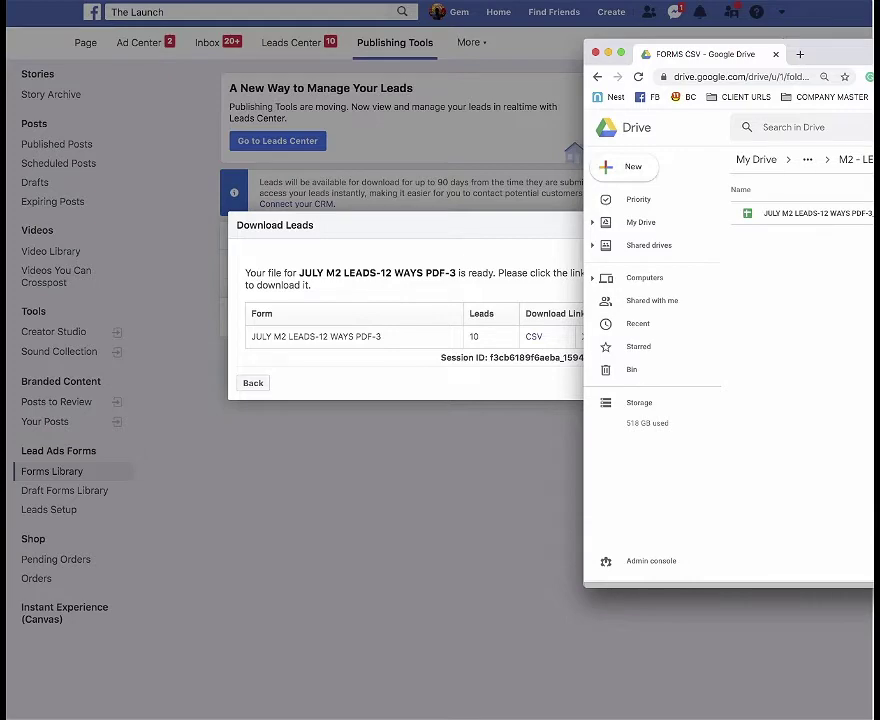
- Select the uploaded JULY M2 LEADS-12 WAYS PDF-3 leads file in the FORMS CSV folder
drag(820, 53, 696, 58)
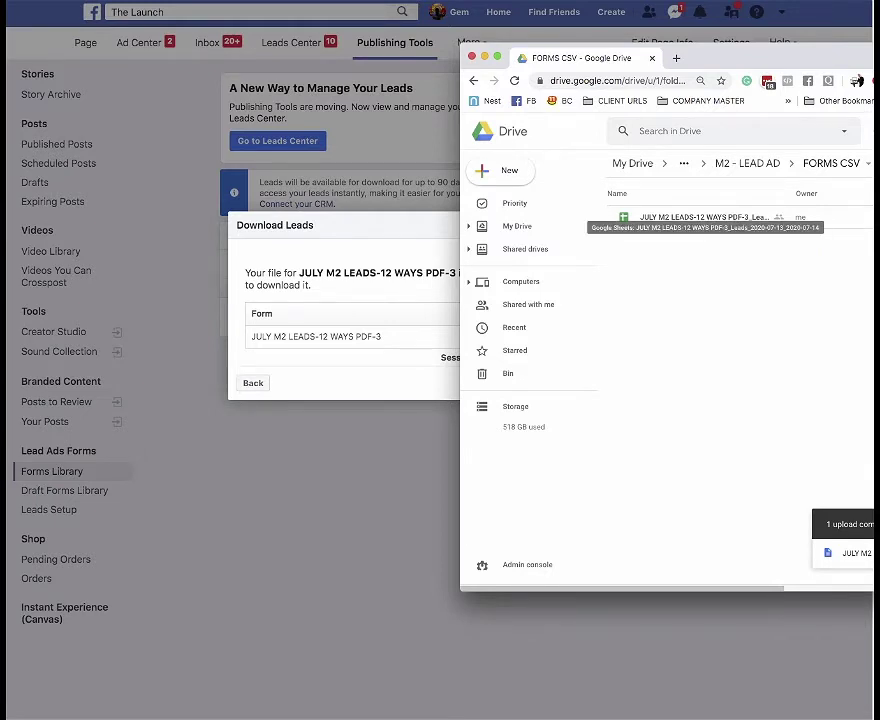
click(700, 217)
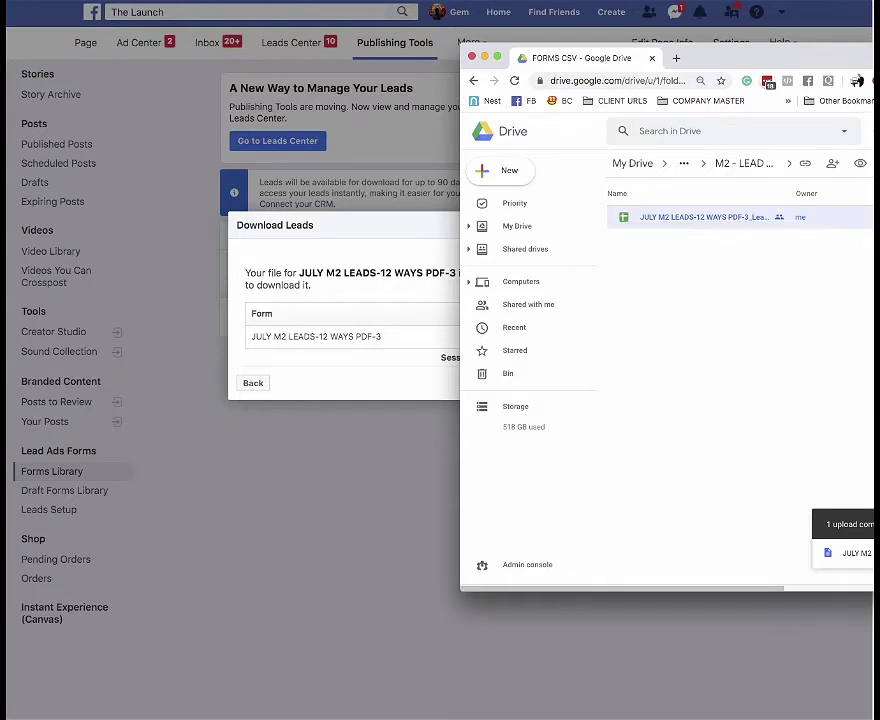
- Open the leads file in Sheets and resize the ad_name, adset_name, email and full_name columns
key(Return)
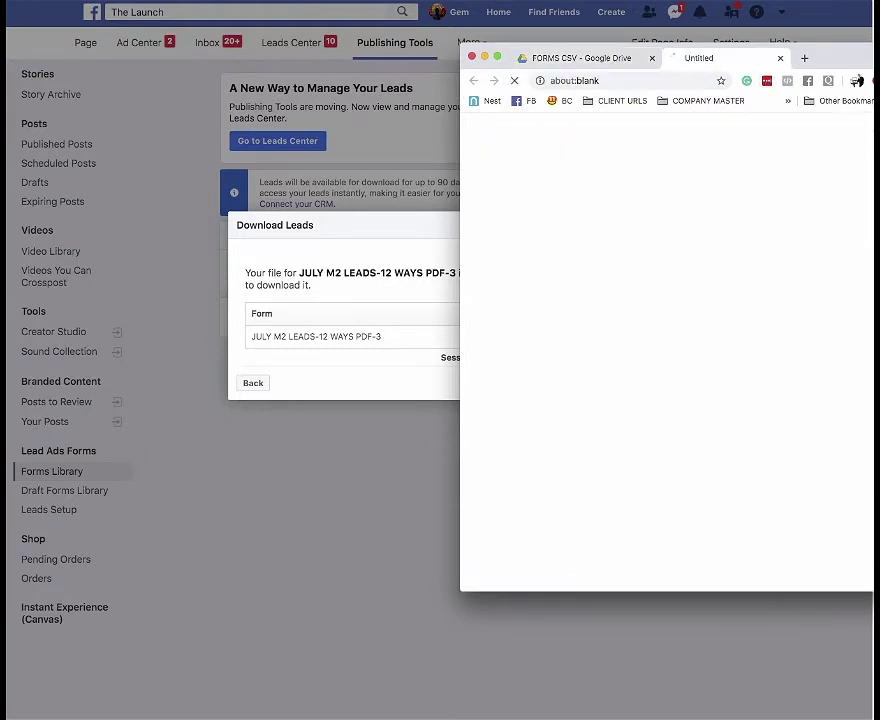
drag(462, 45, 20, 12)
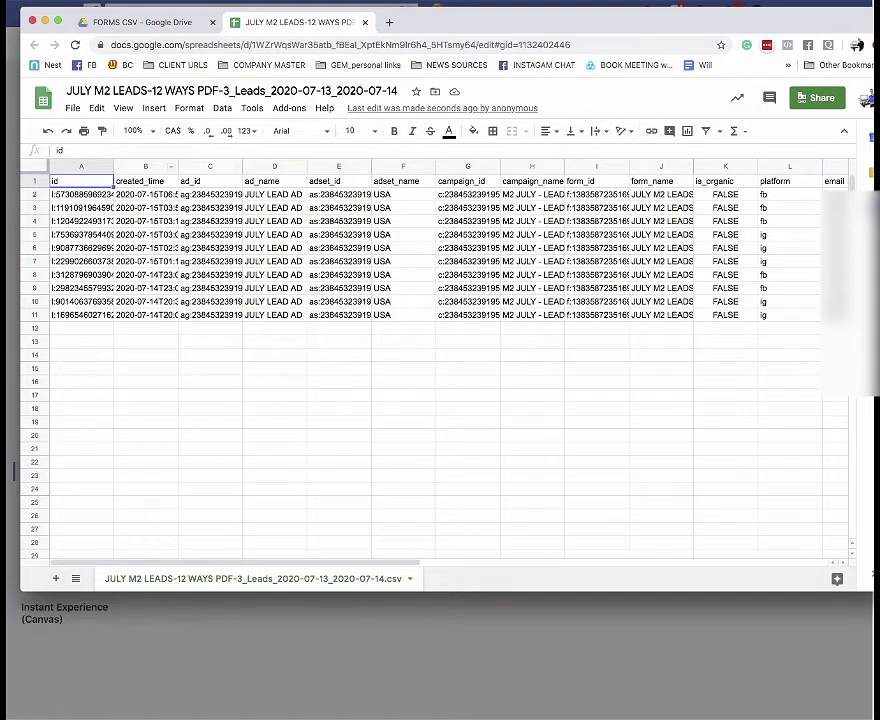
mouse_move(305, 166)
mouse_down()
mouse_move(383, 166)
mouse_move(315, 166)
mouse_up()
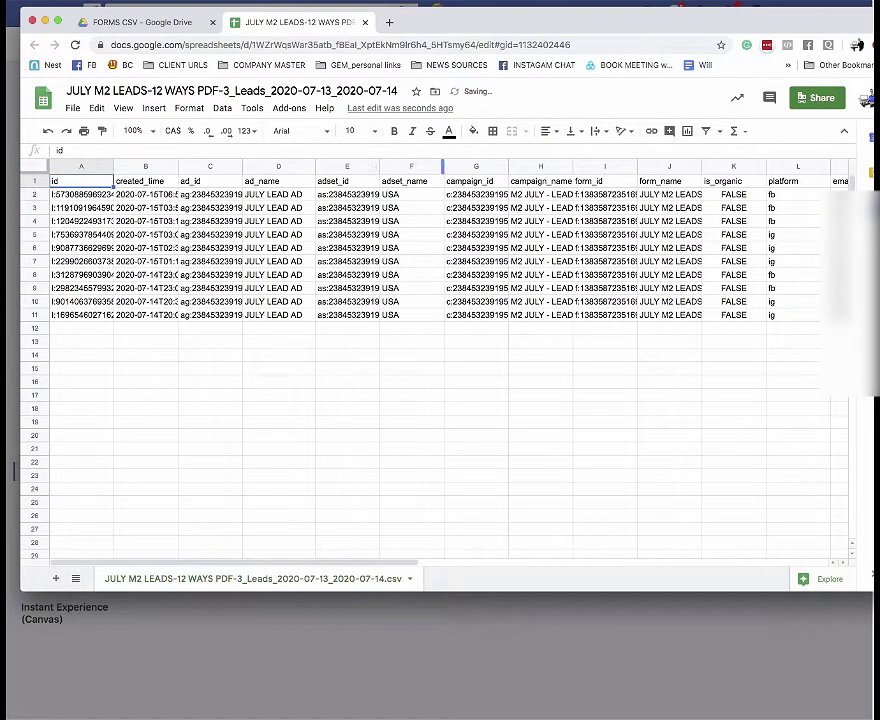
drag(442, 166, 434, 166)
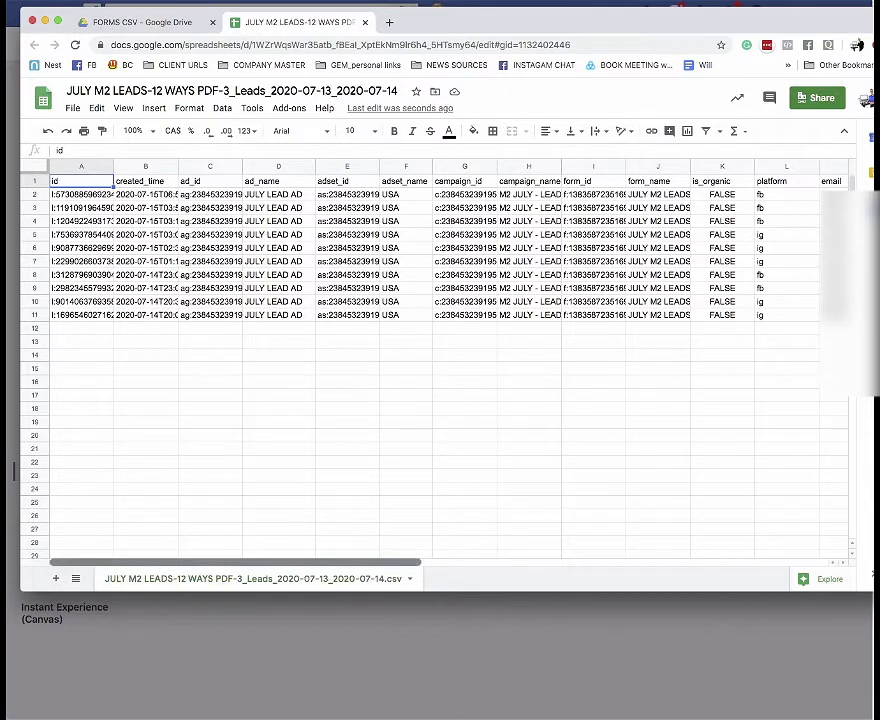
scroll(440, 350, right, 10)
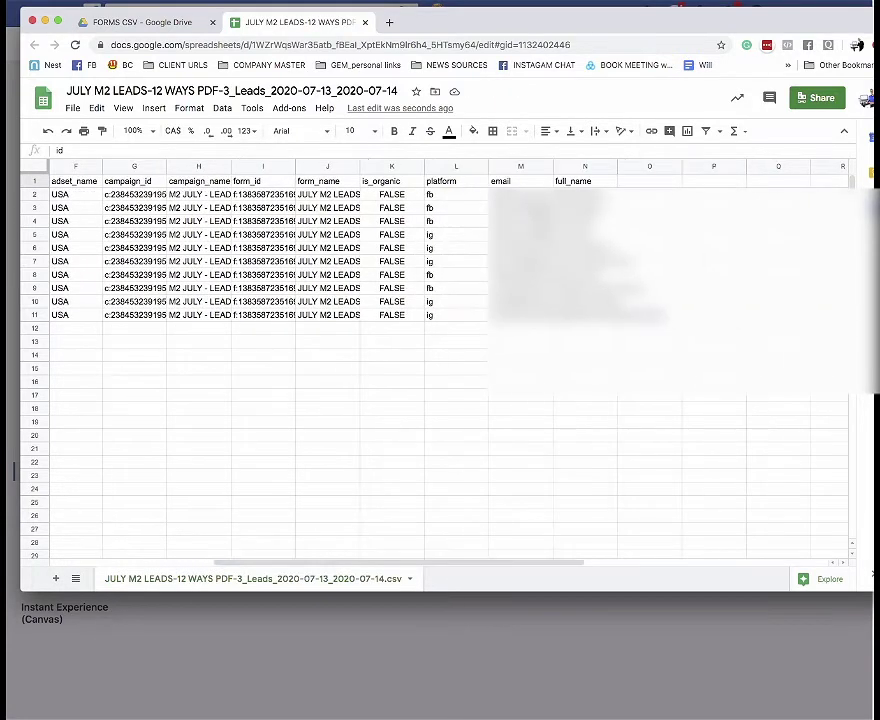
drag(552, 166, 631, 166)
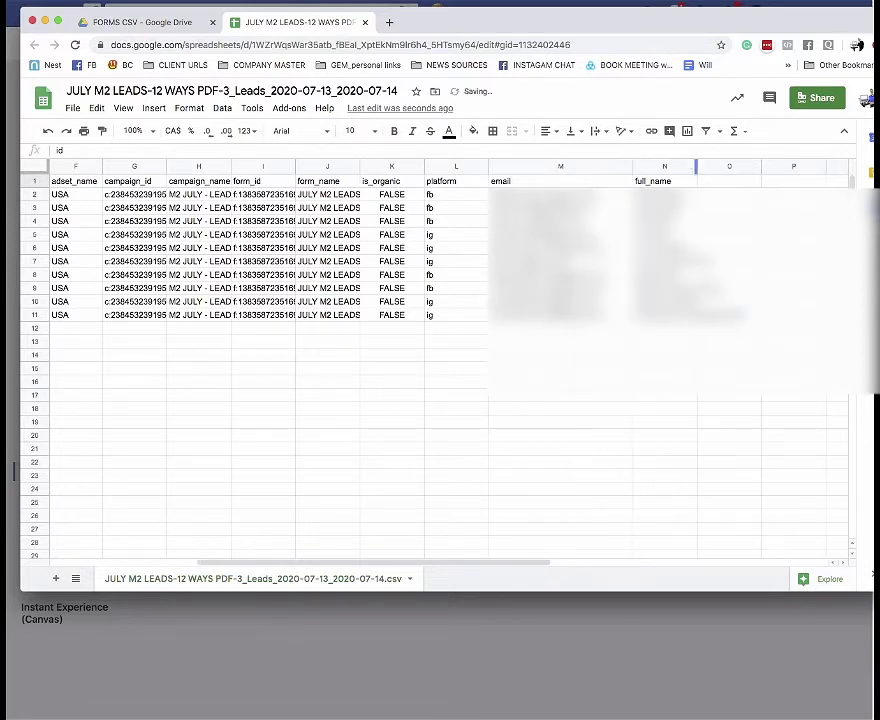
drag(697, 166, 779, 166)
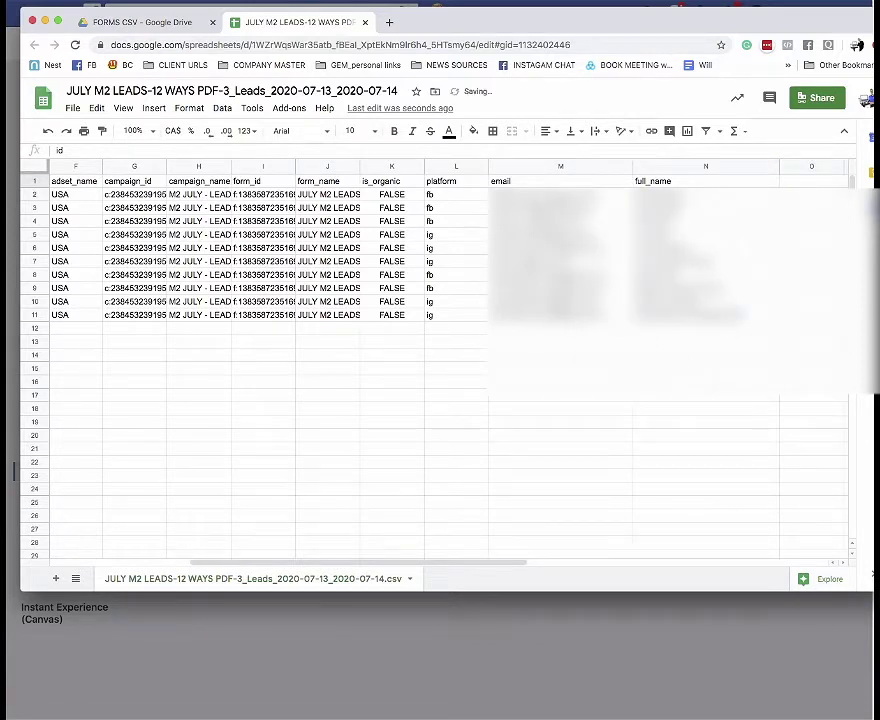
- Check the full names in N2–N11, then select lead rows A2:N11 for copying
click(705, 166)
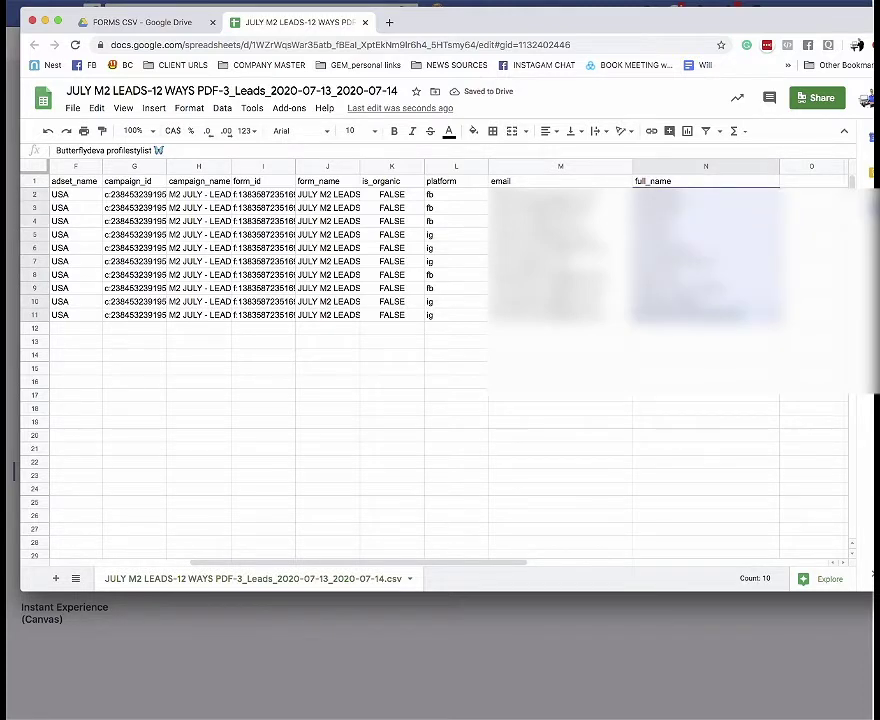
click(705, 315)
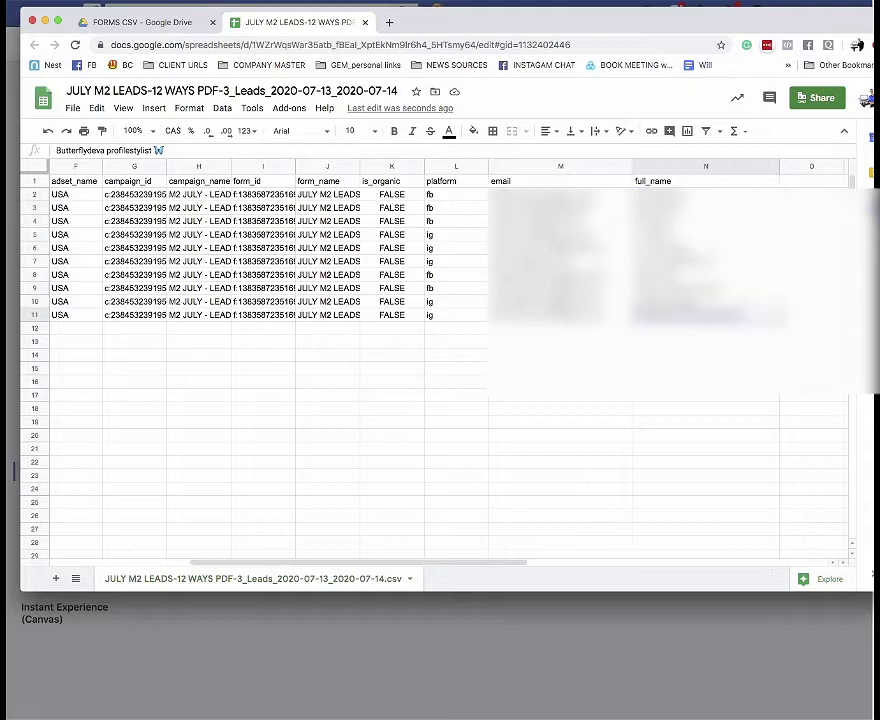
click(705, 261)
click(705, 194)
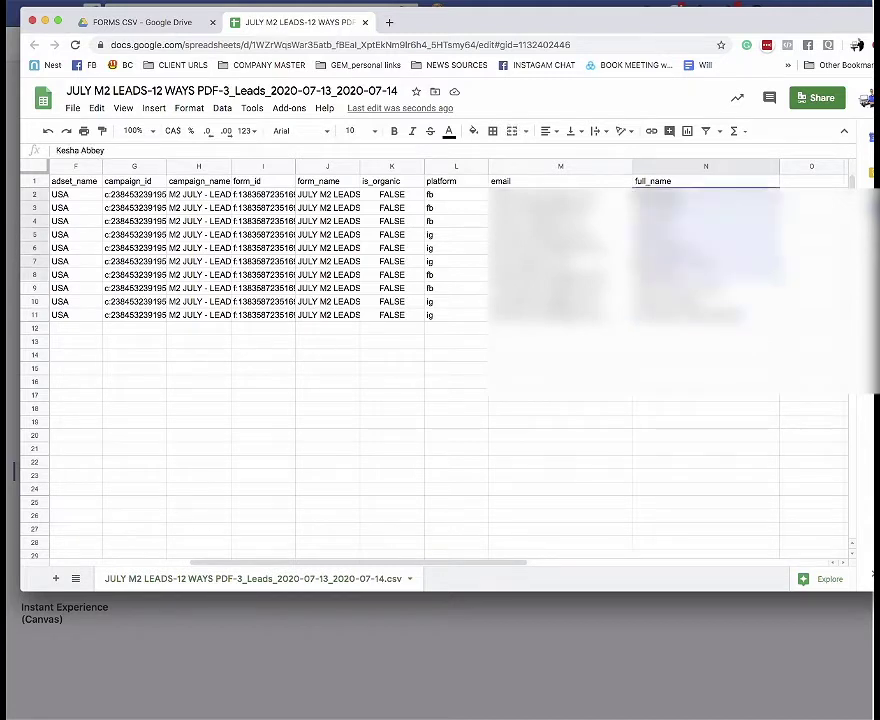
shift+click(705, 315)
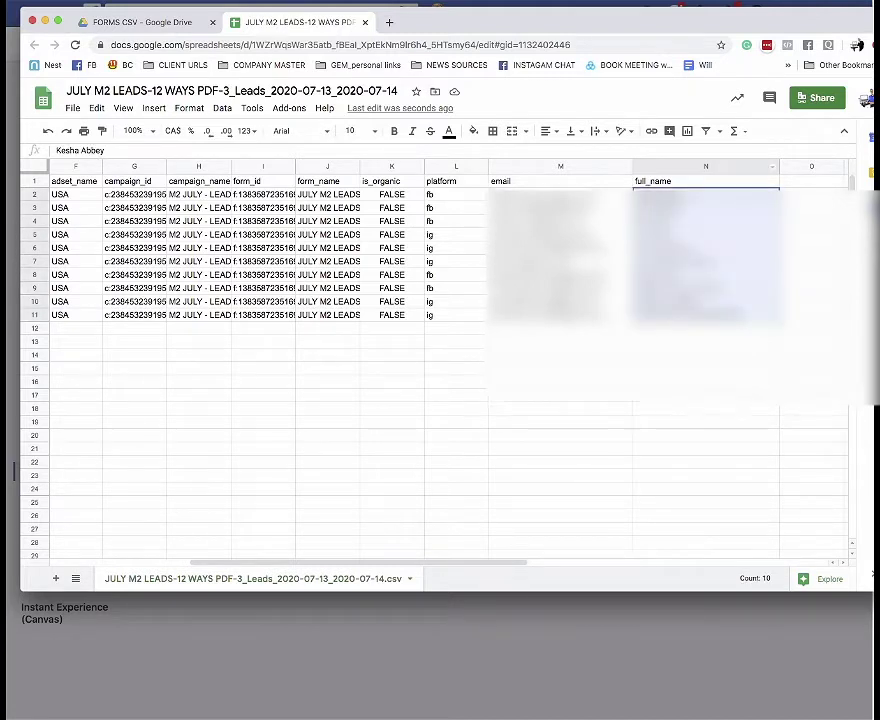
click(705, 355)
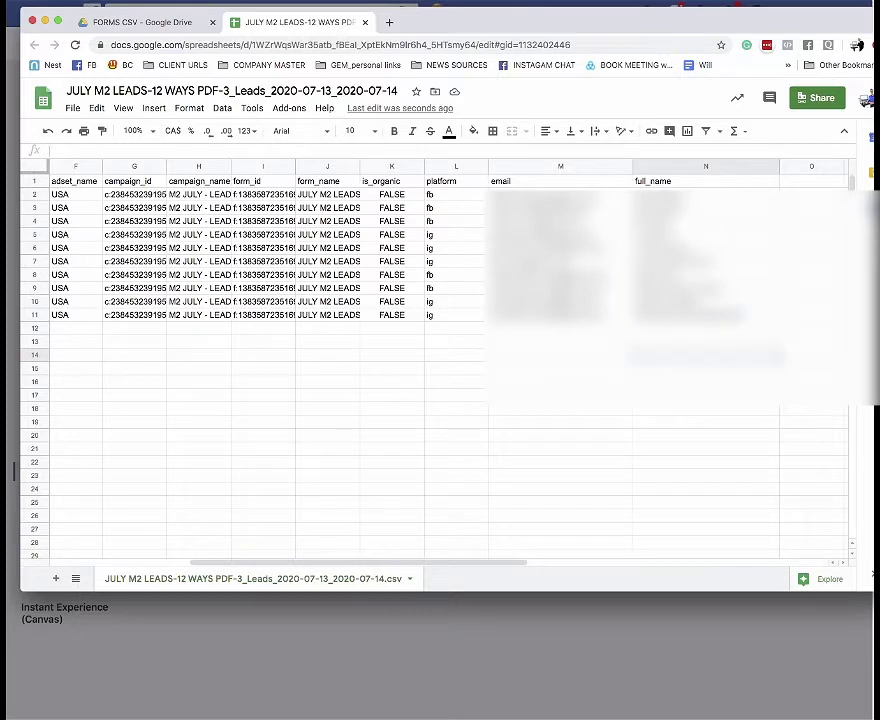
key(ctrl+shift+Left)
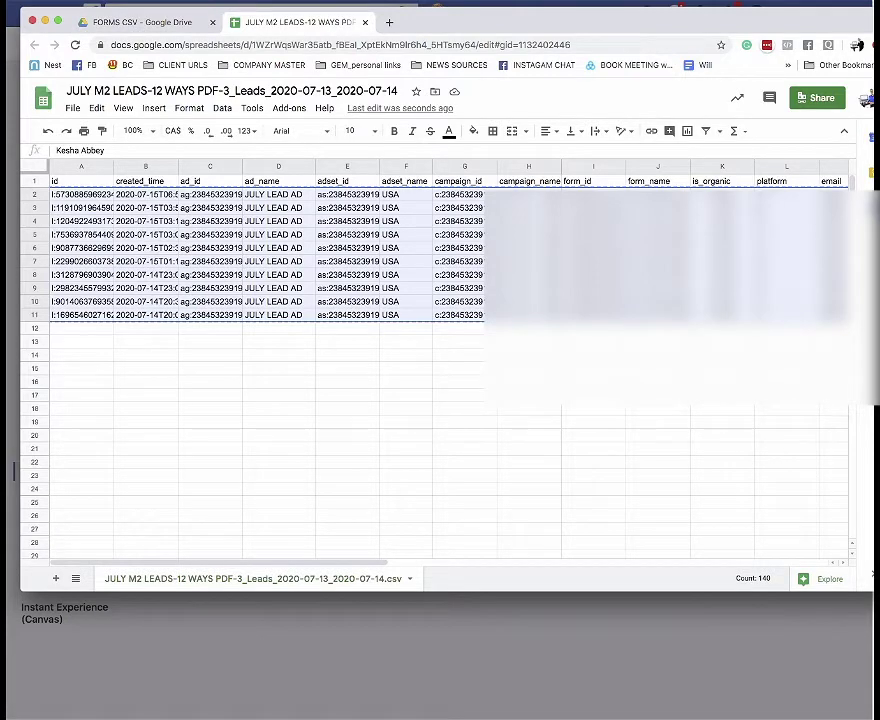
drag(600, 21, 624, 29)
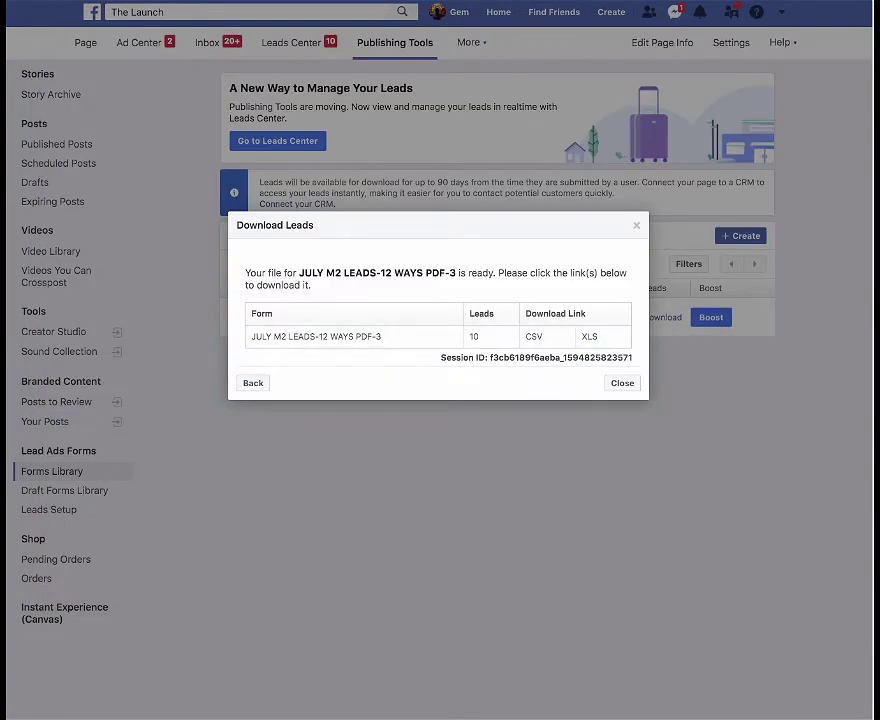
- Close the Download Leads dialog and bring the M2 LEAD ADS 2020 sheet forward
key(Escape)
mouse_move(603, 317)
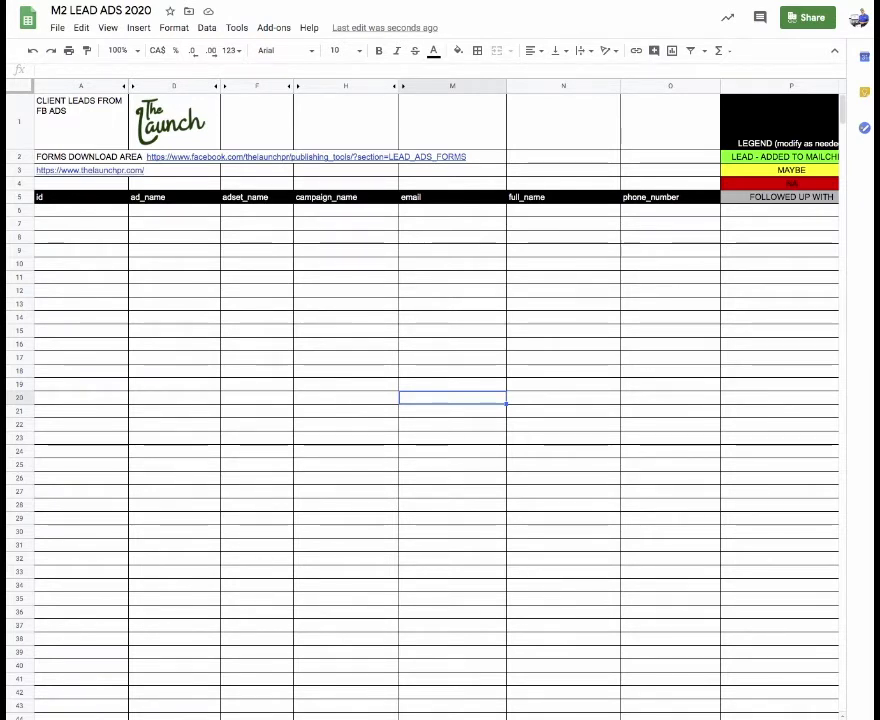
- Paste the ten lead rows at A6 and give them all borders
click(779, 157)
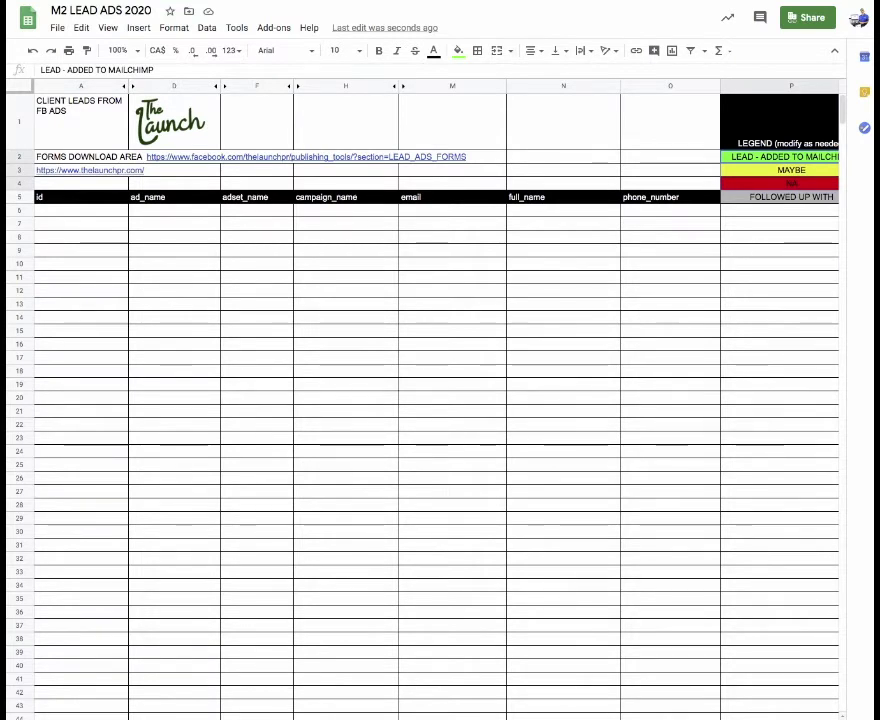
key(ctrl+minus)
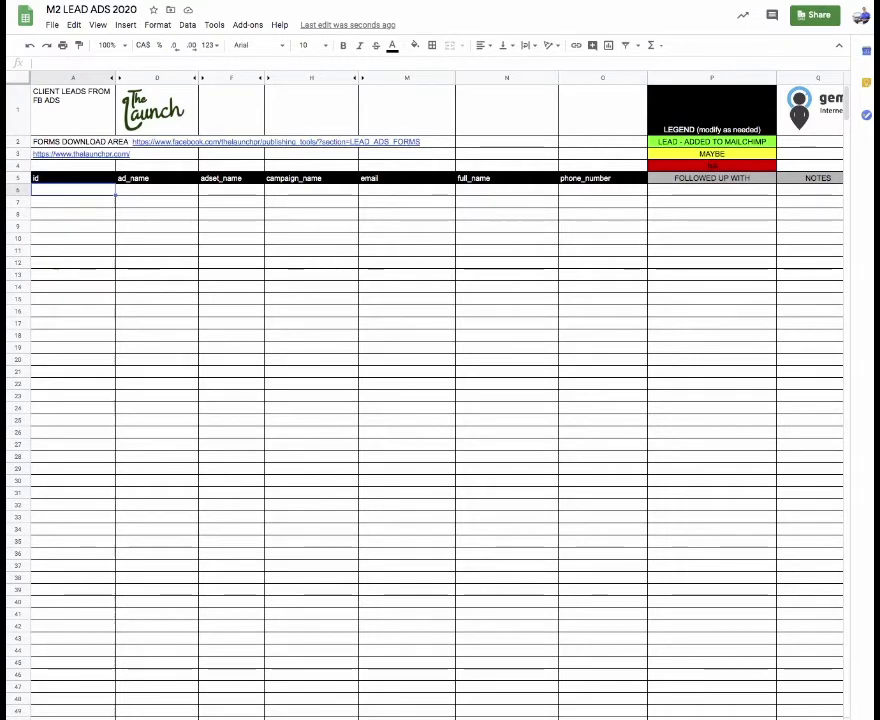
key(ctrl+v)
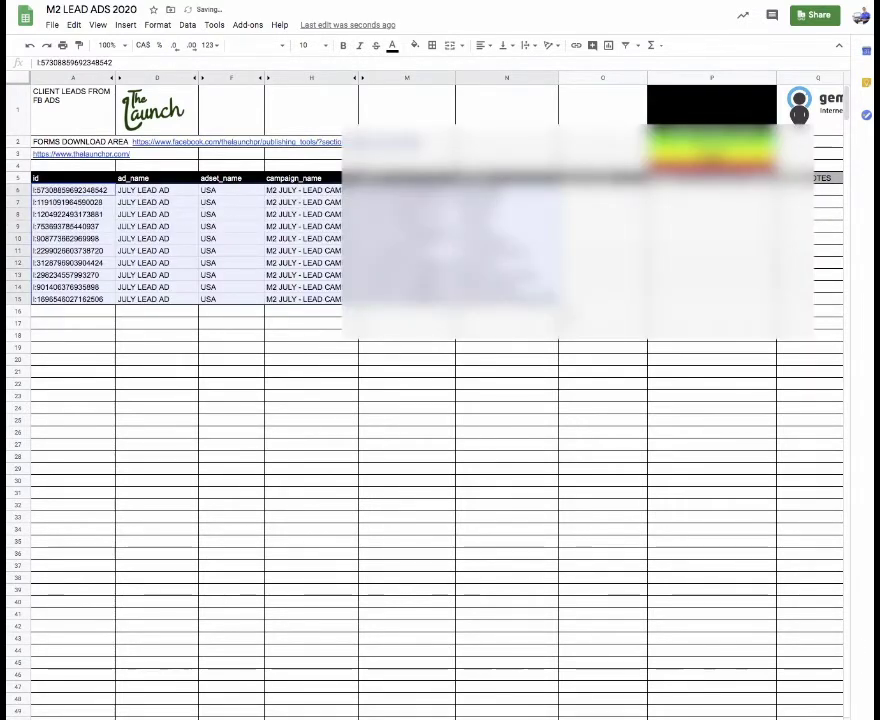
click(432, 45)
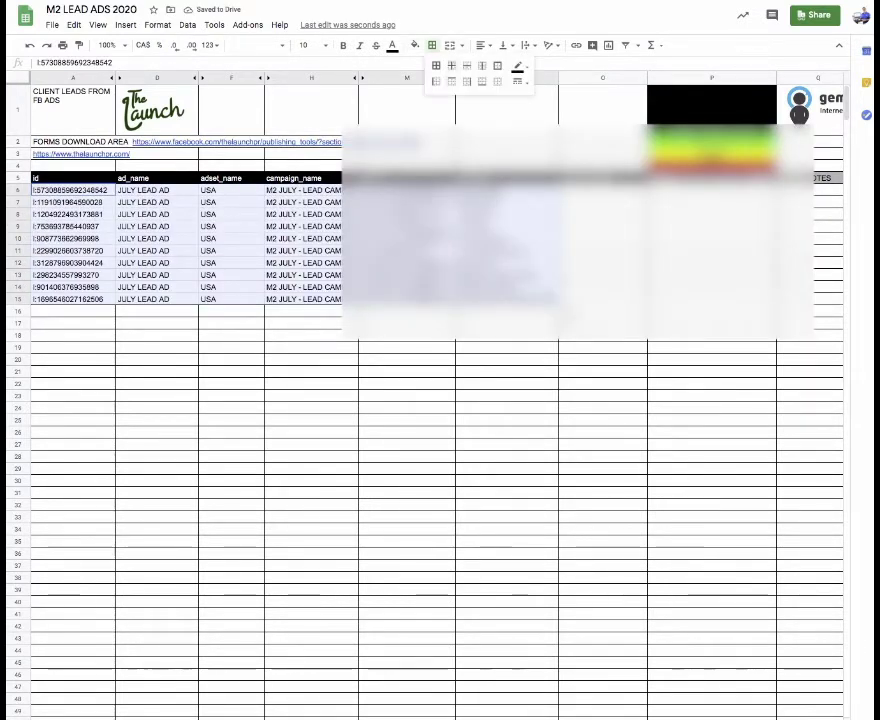
click(436, 65)
click(365, 105)
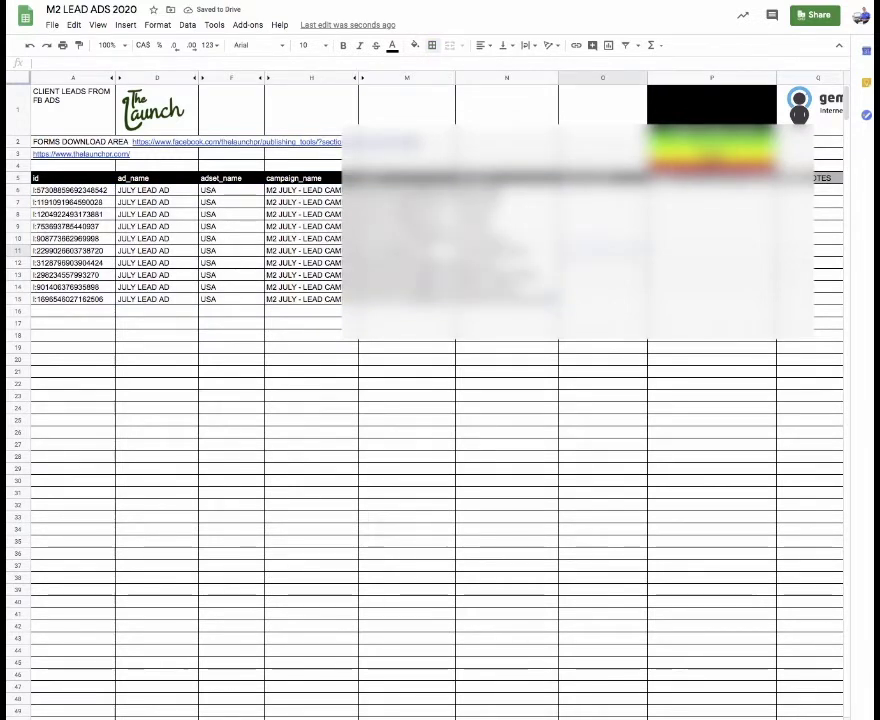
- Rehide columns I–L, narrow adset_name, widen campaign_name and email, and select the email and name entries
click(358, 77)
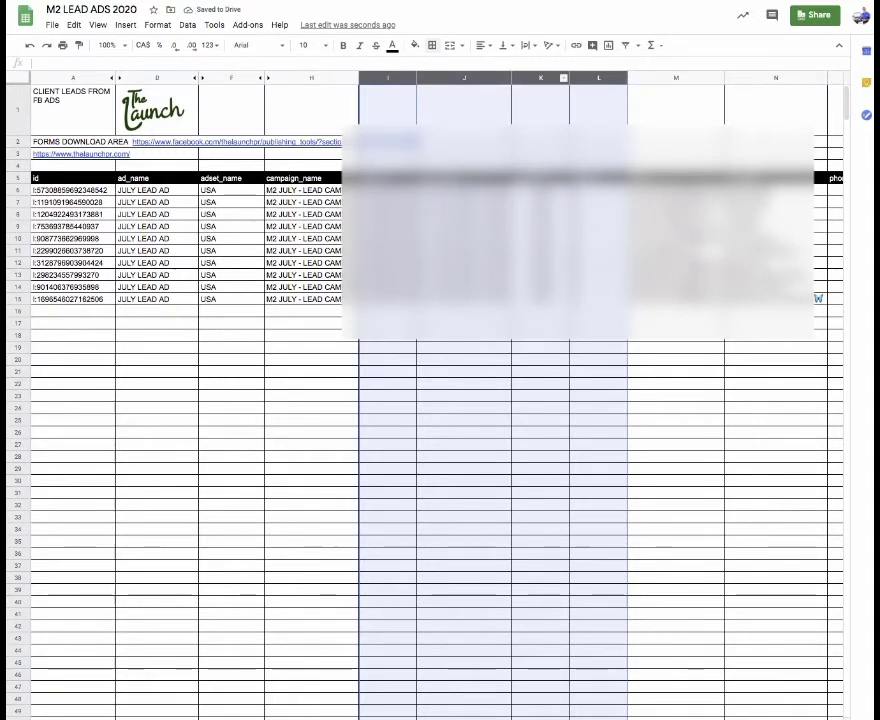
right_click(522, 78)
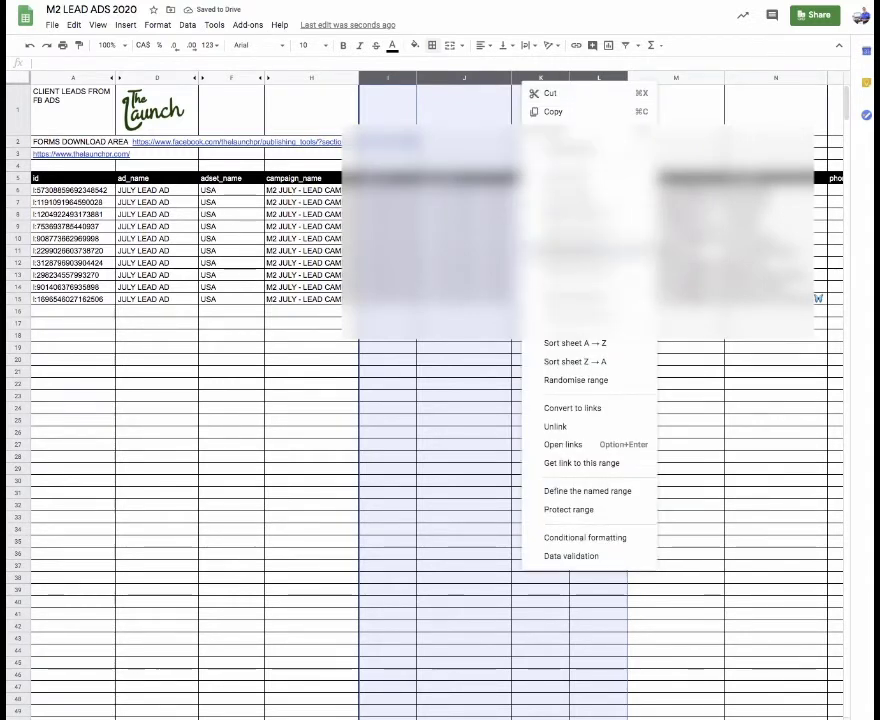
click(570, 263)
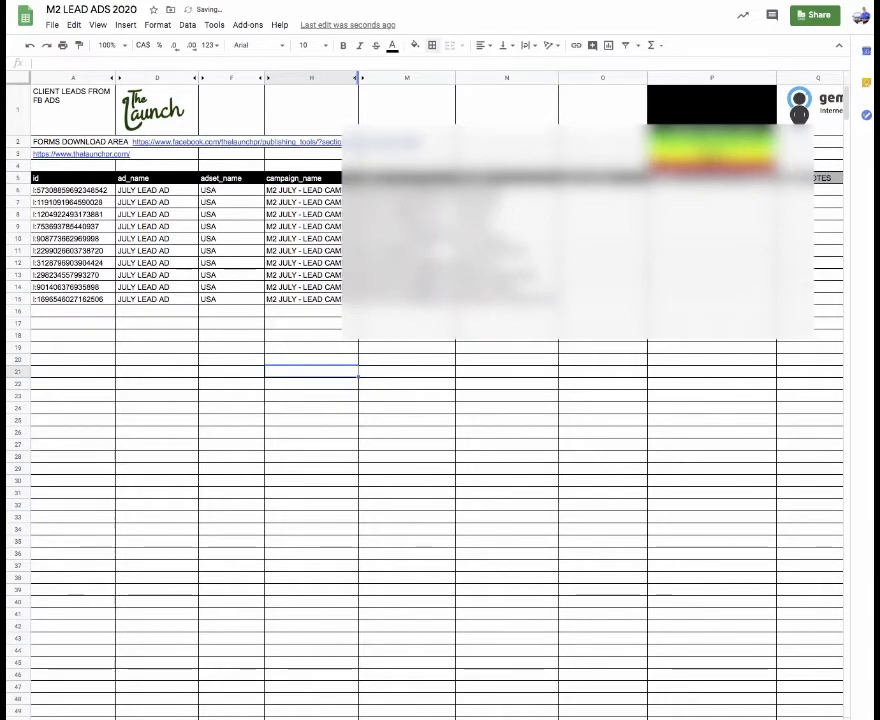
drag(265, 78, 243, 78)
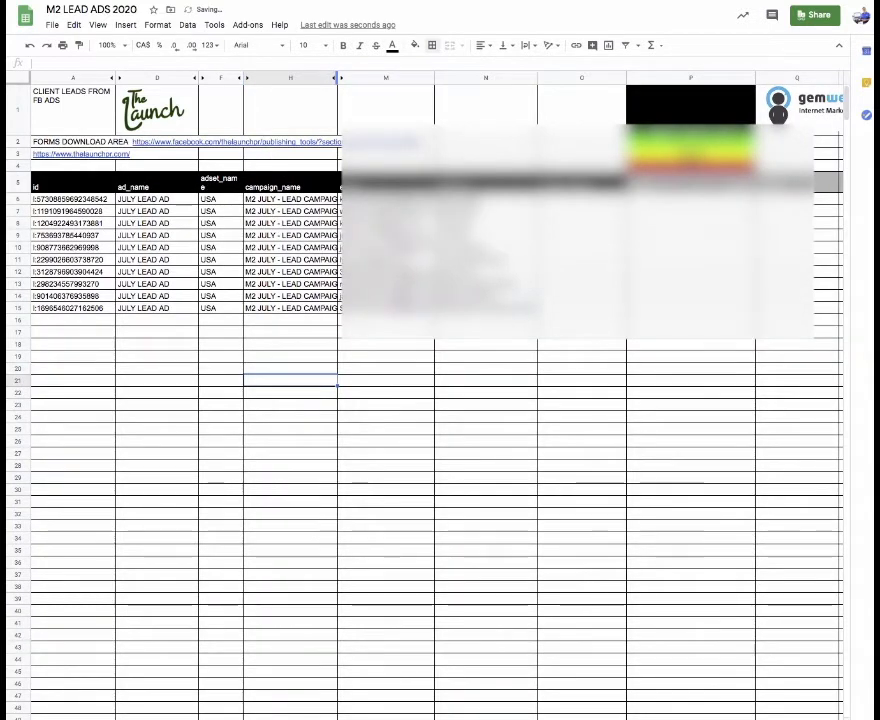
drag(337, 78, 411, 78)
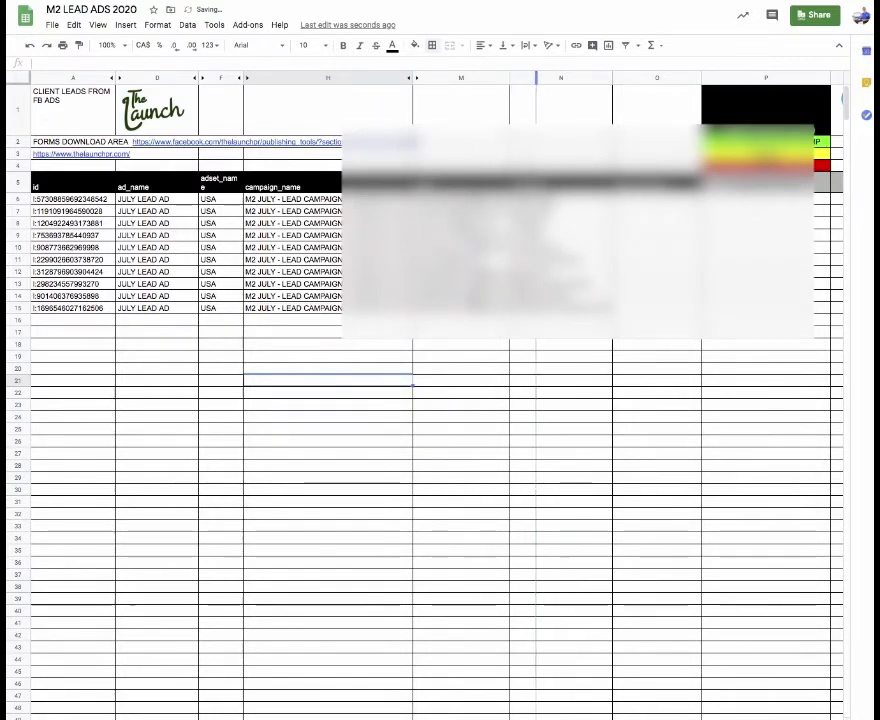
drag(510, 78, 537, 78)
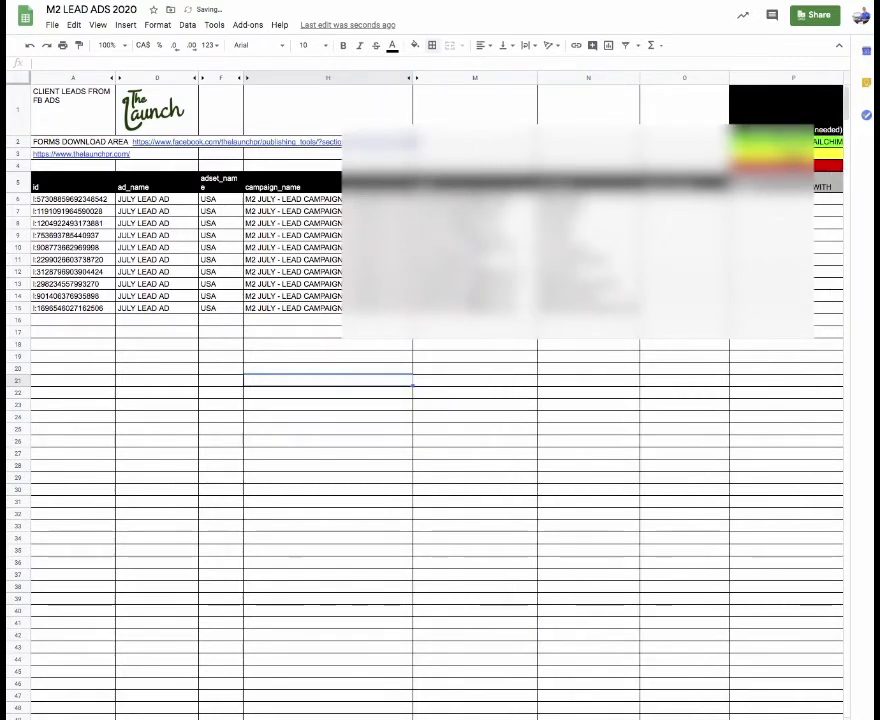
drag(590, 308, 590, 138)
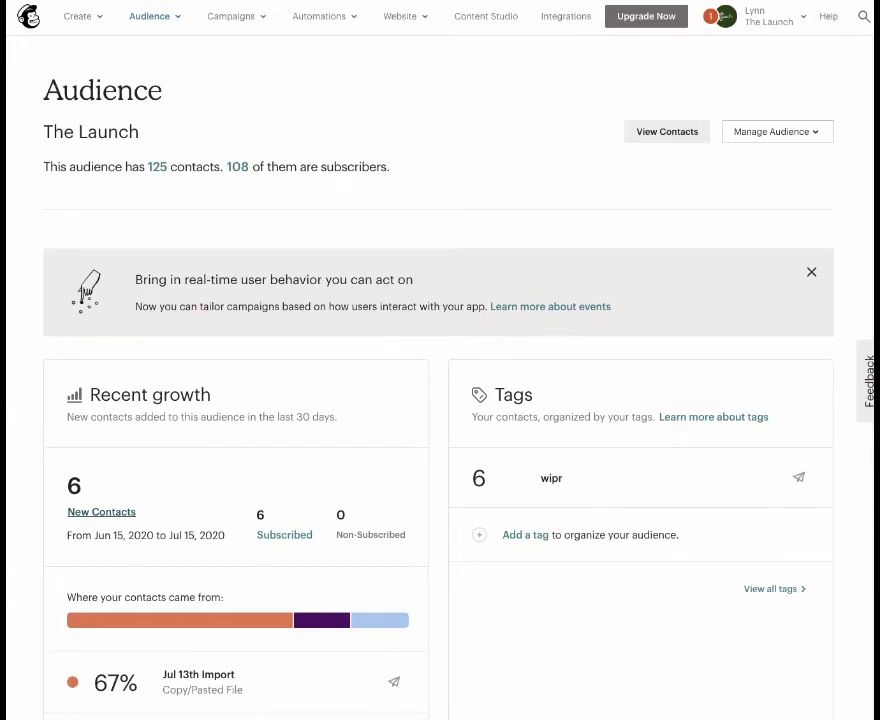
- Show The Launch audience's recently added contacts via the New Contacts link
click(101, 511)
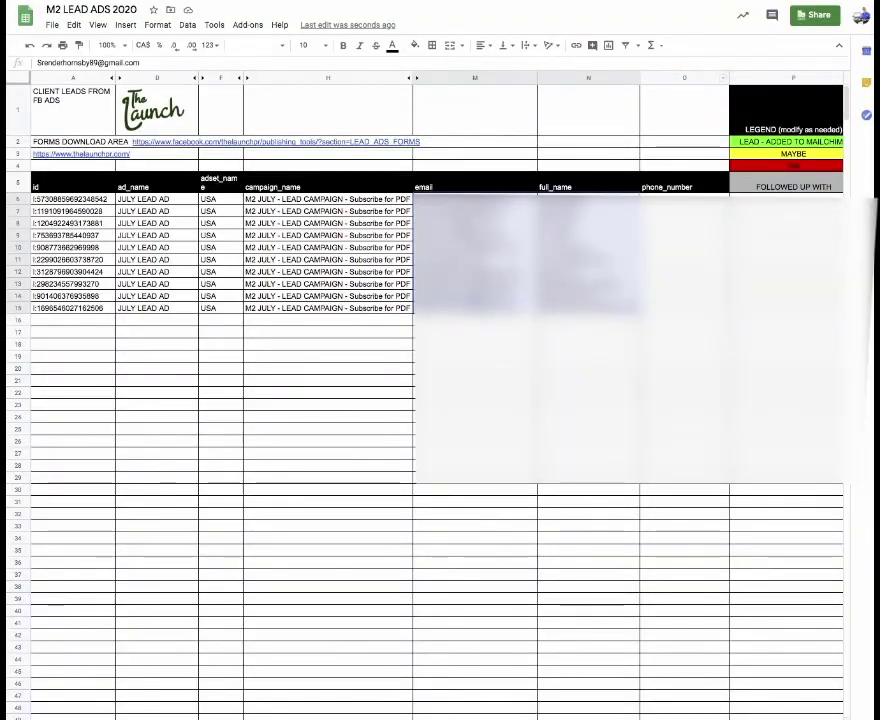
- Check the campaign name in H12, then show Mailchimp's Add contacts options
click(328, 271)
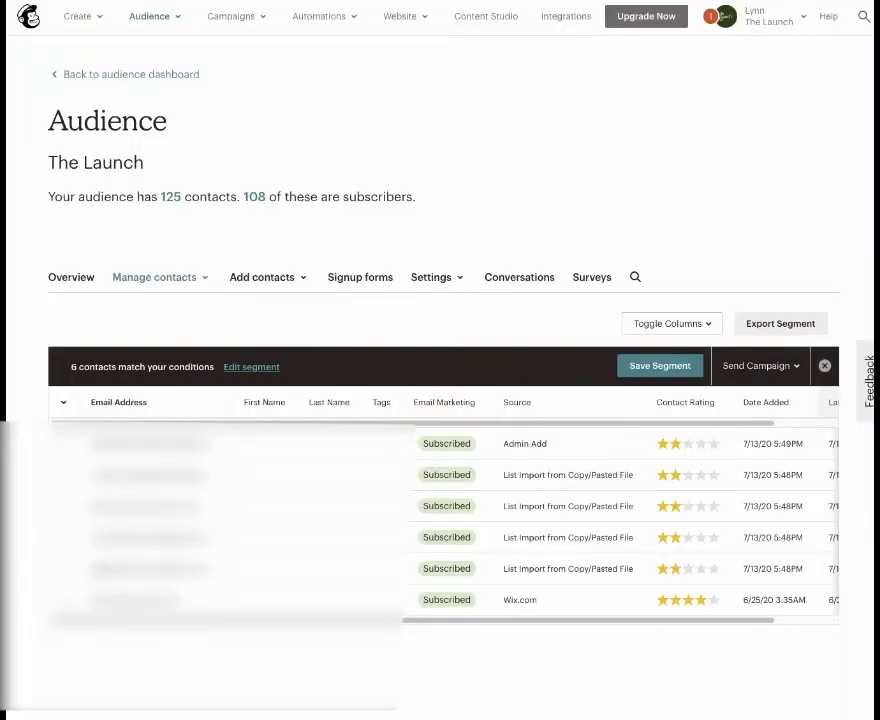
click(267, 277)
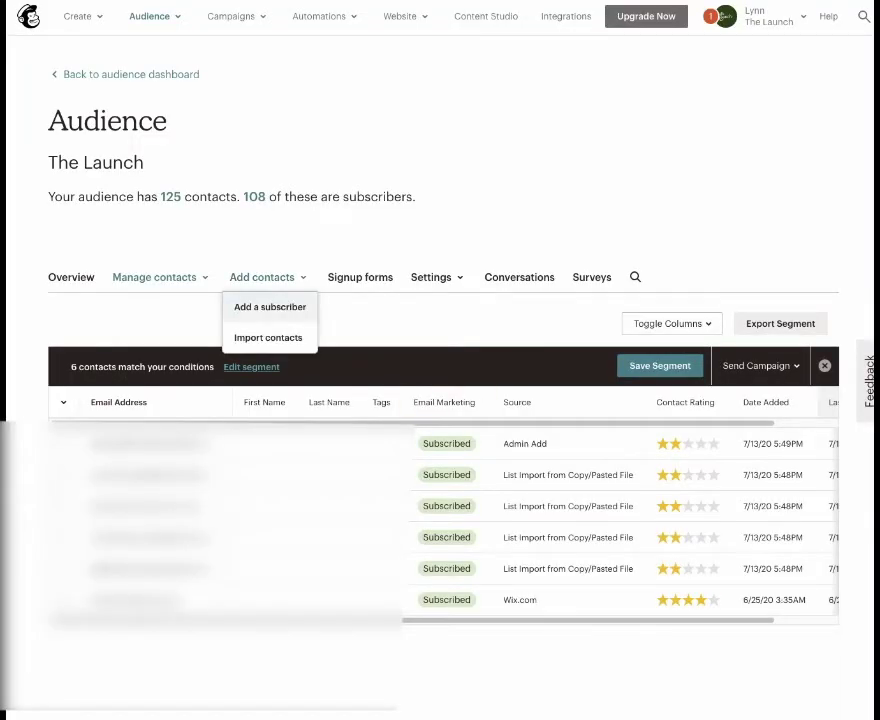
- Add a single subscriber with the first lead's first name, last name and pasted email address
click(270, 307)
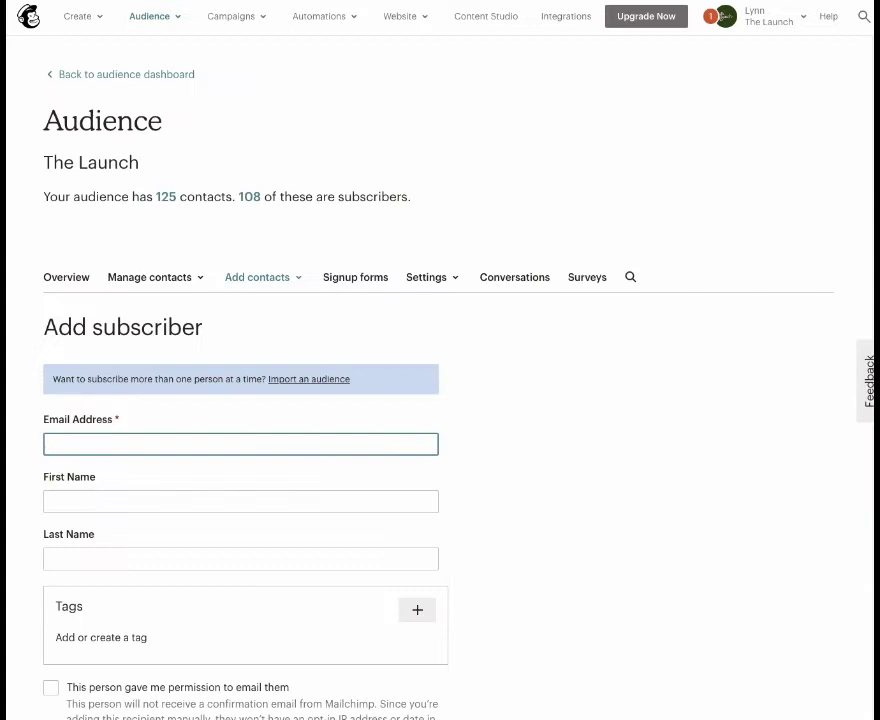
scroll(440, 400, down, 2)
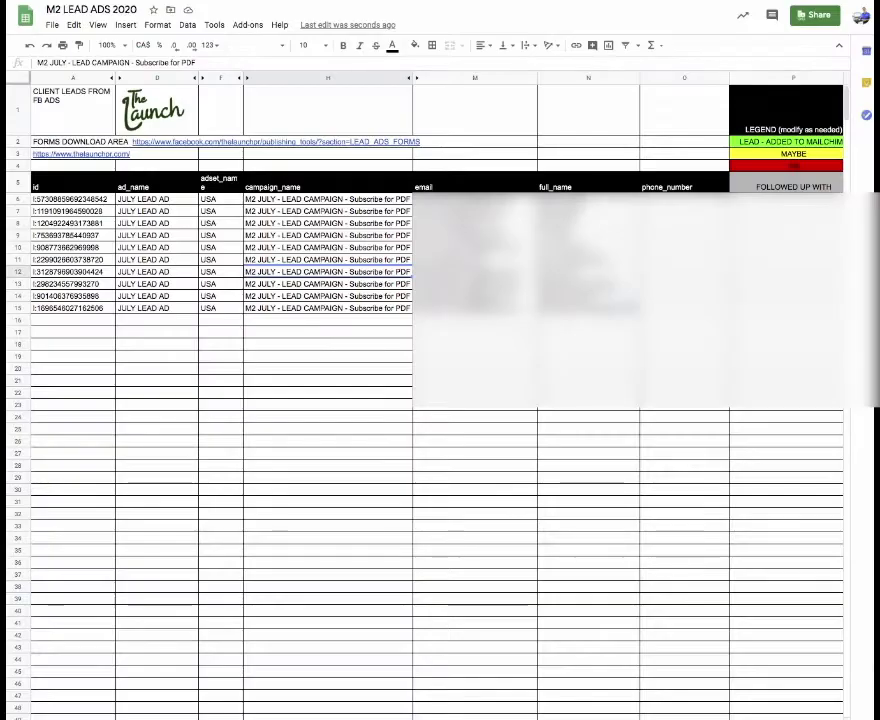
click(475, 199)
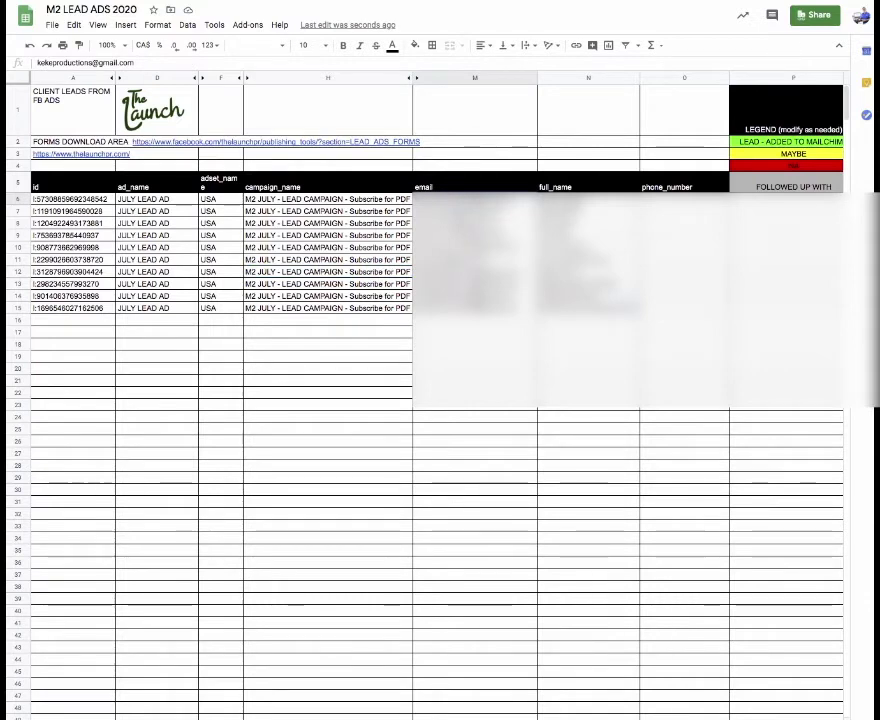
click(588, 199)
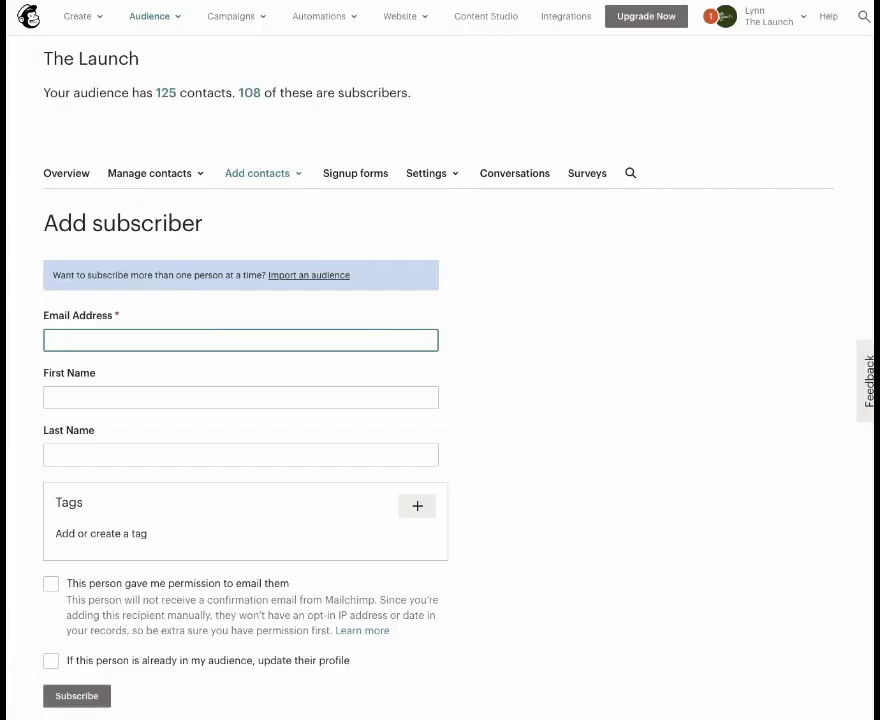
key(Tab)
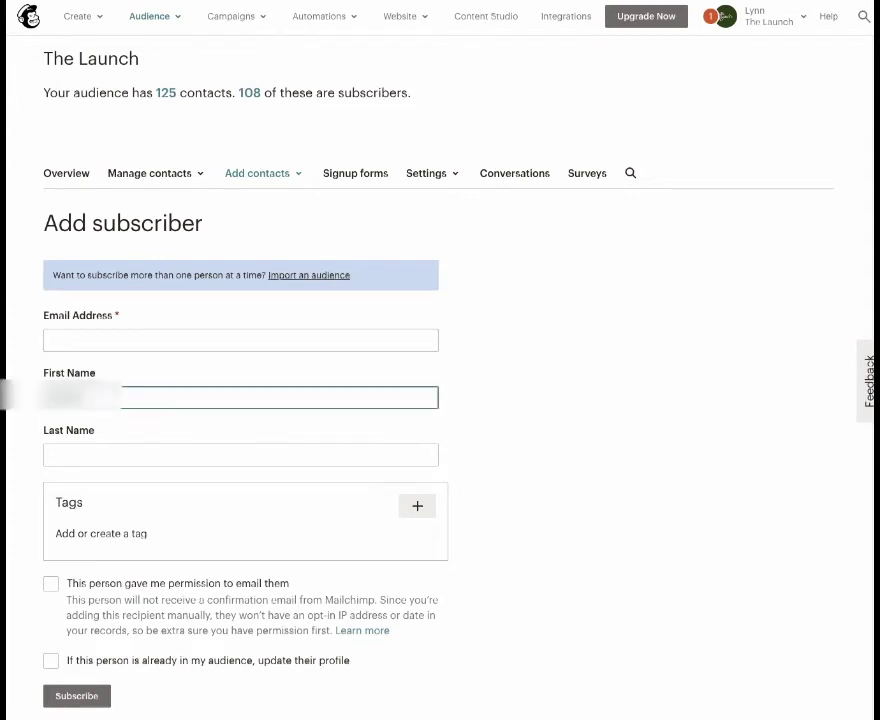
key(Tab)
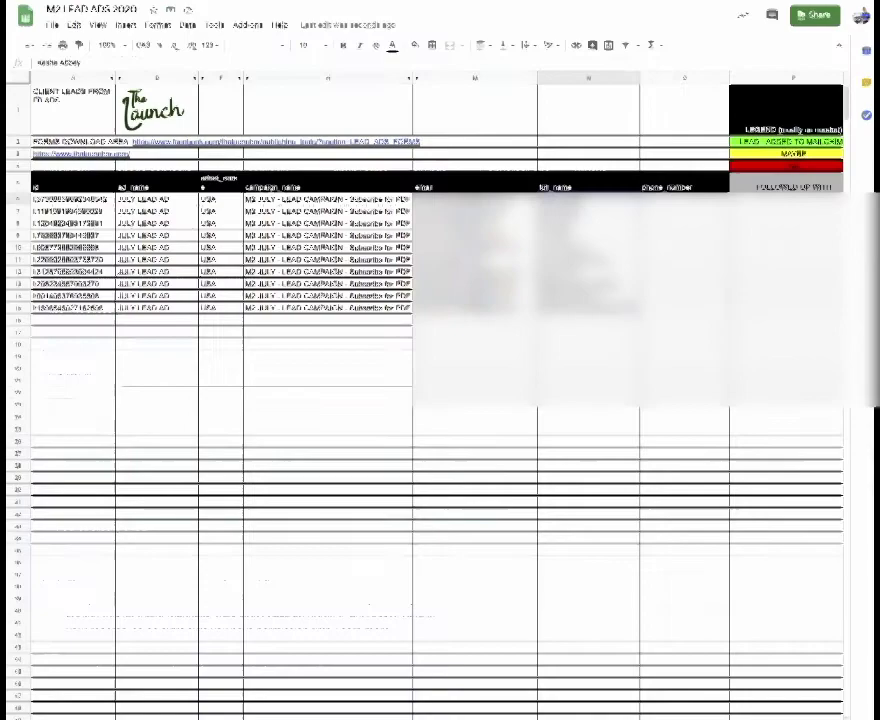
key(Left)
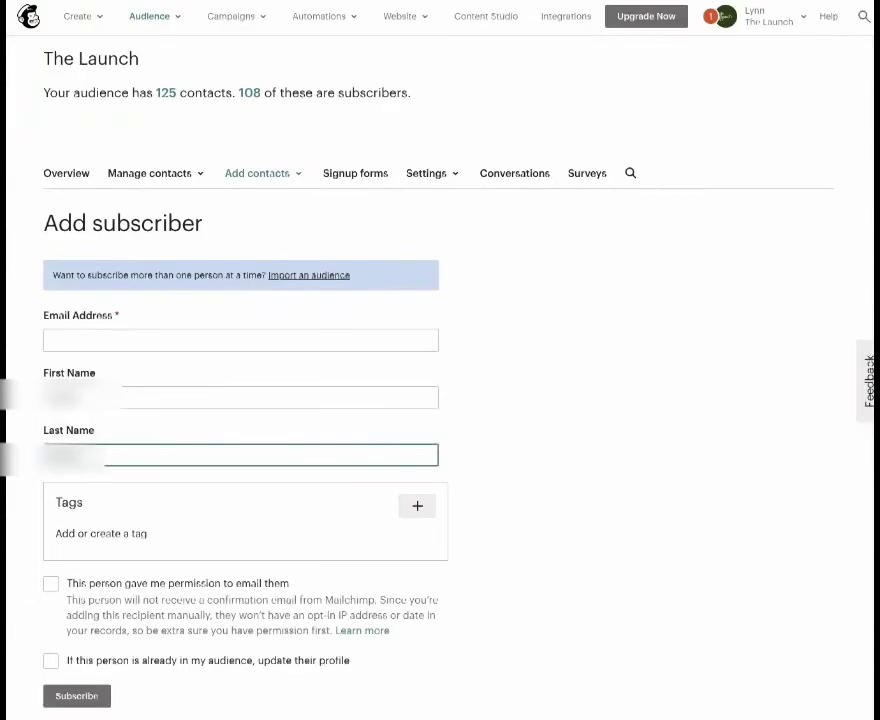
click(240, 340)
key(ctrl+v)
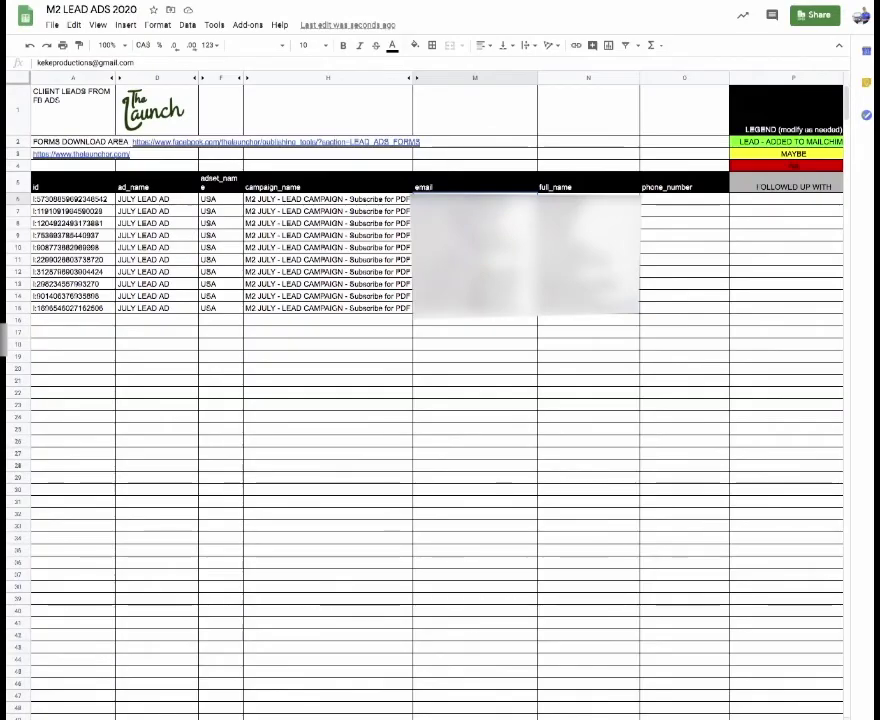
- Tag the contact M2 JULY - LEAD CAMPAIGN - Subscribe for PDF and tick permission and update-profile
key(Left)
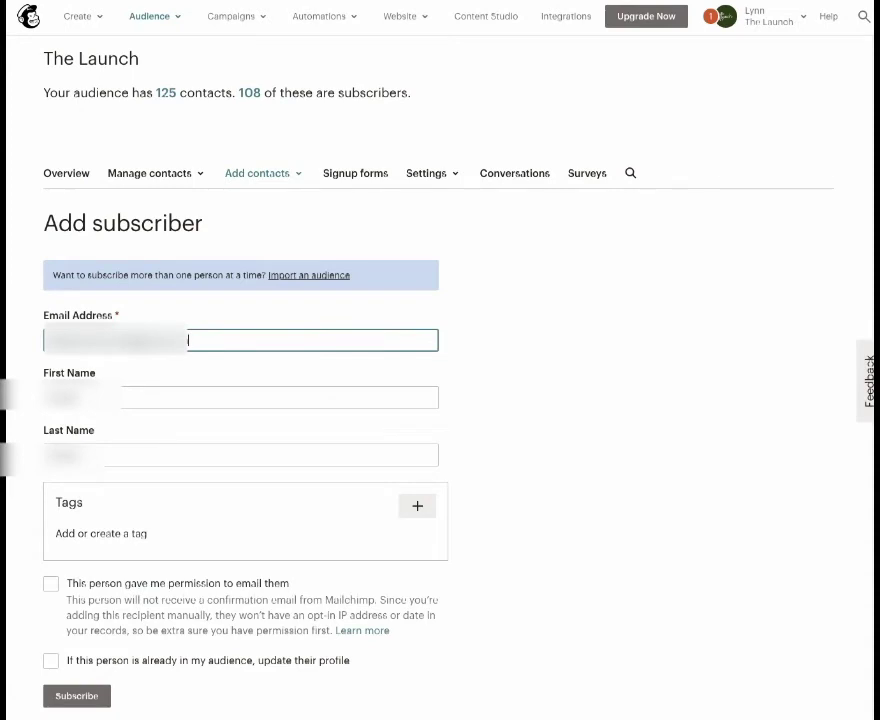
click(417, 505)
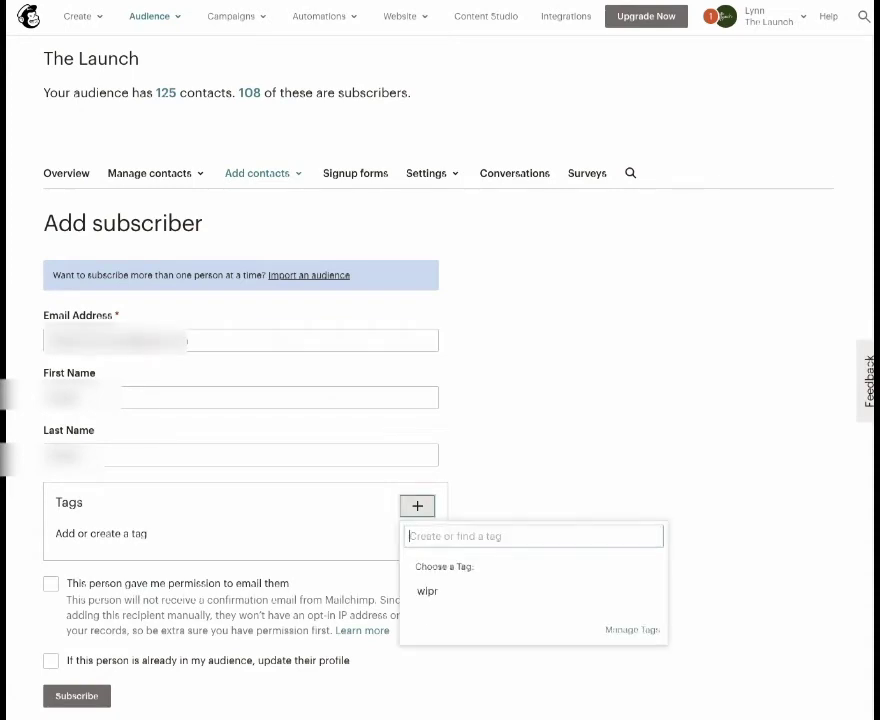
text(M2 JULY - LEAD CAMPAIGN - Subscribe for PDF)
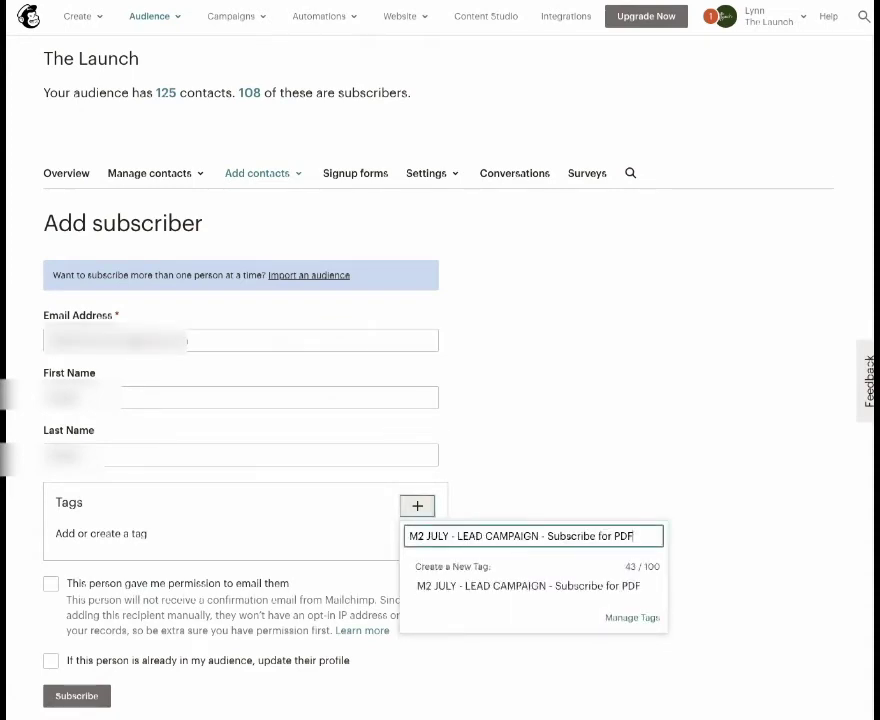
key(Return)
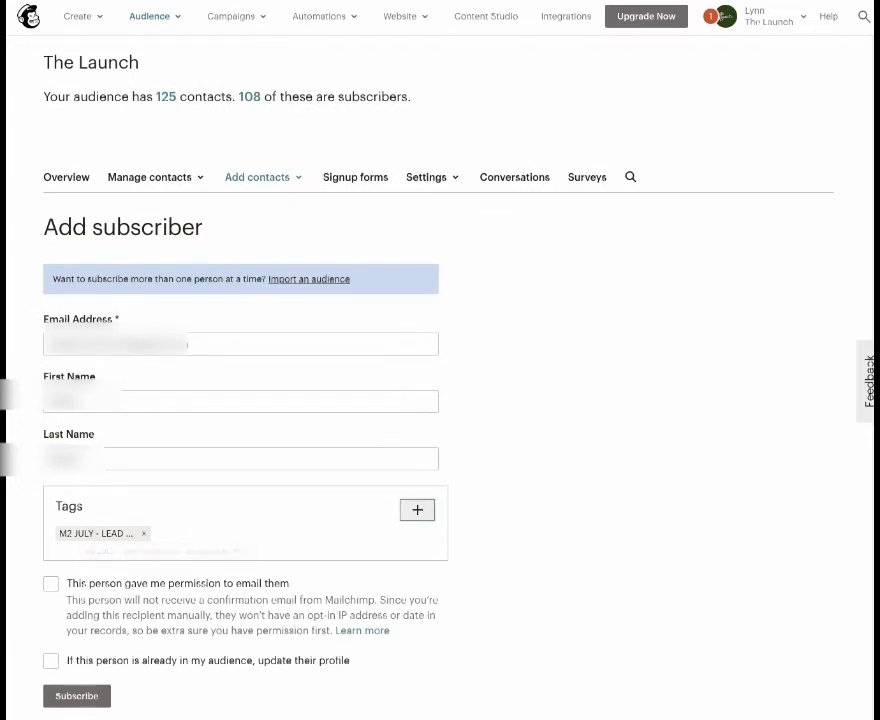
click(50, 583)
click(50, 661)
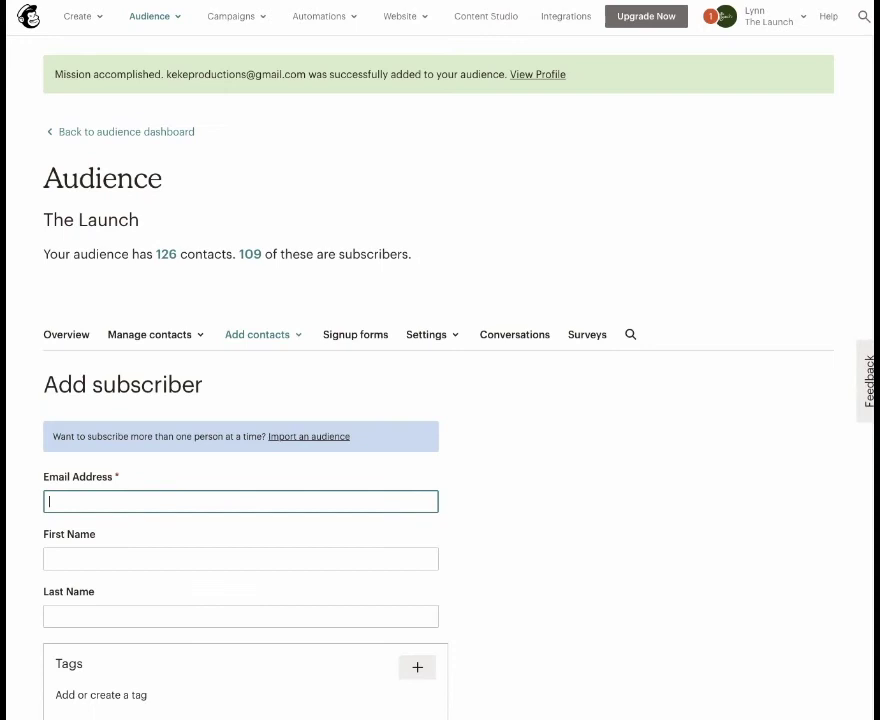
- Select the added contact's email in the success banner and view The Launch audience's contacts
drag(306, 74, 165, 74)
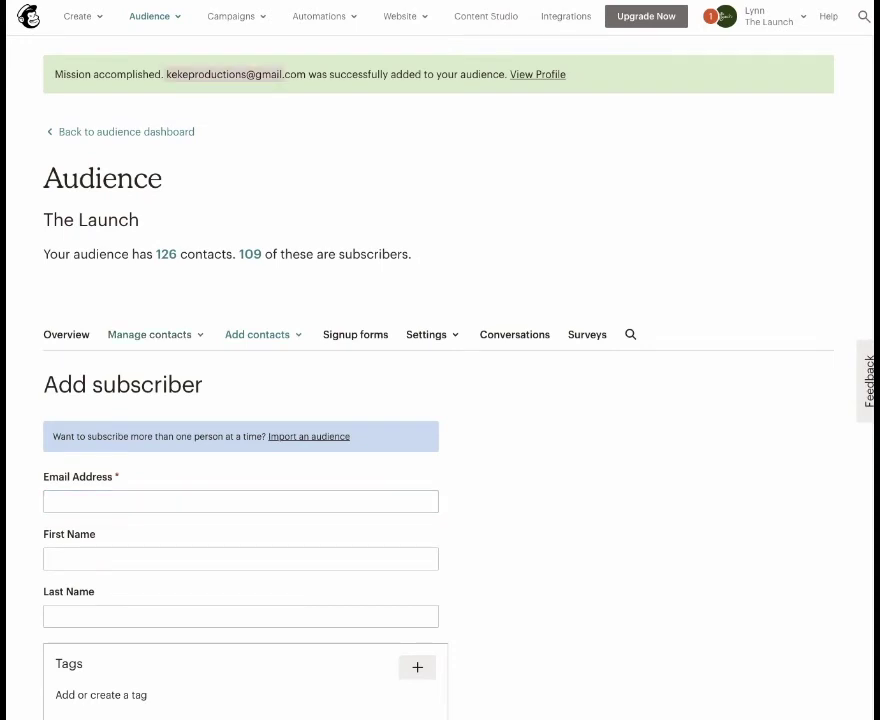
click(152, 334)
click(141, 364)
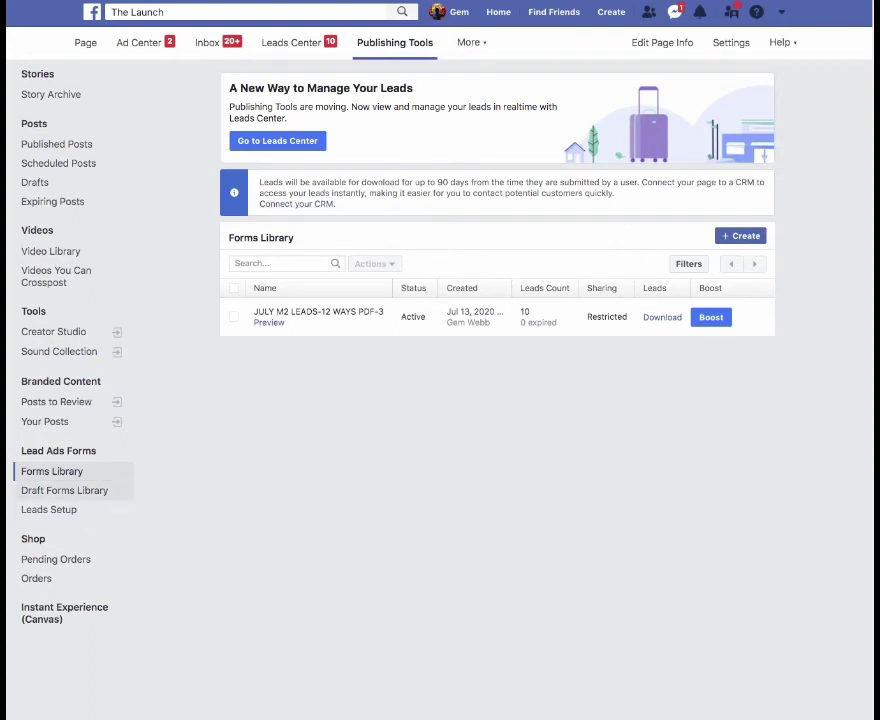
click(297, 204)
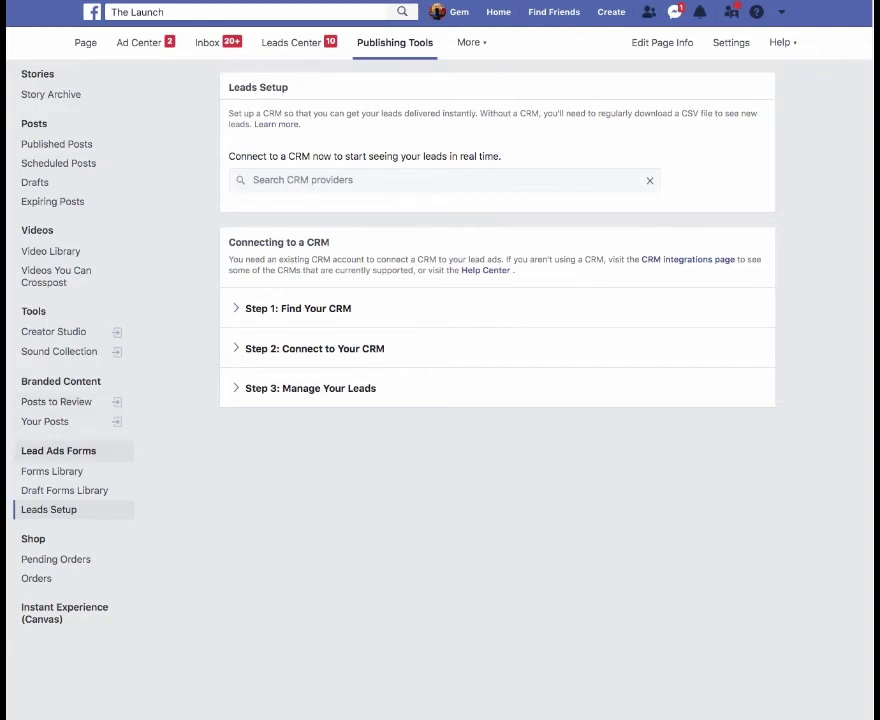
click(52, 471)
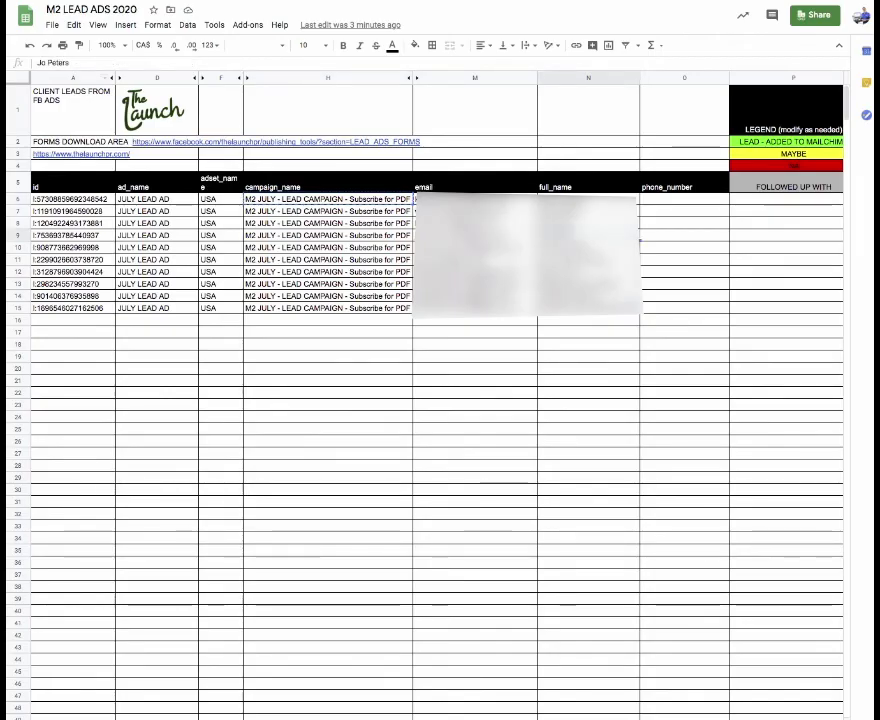
- Delete the title and header rows 1–5 so the ten lead rows start at row 1
click(51, 24)
mouse_move(95, 212)
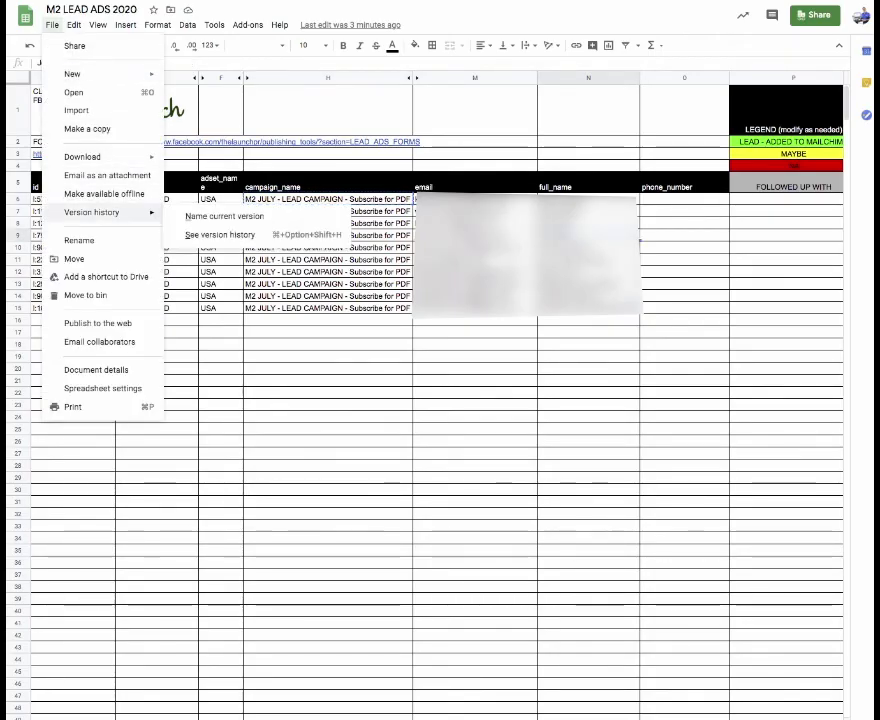
key(Escape)
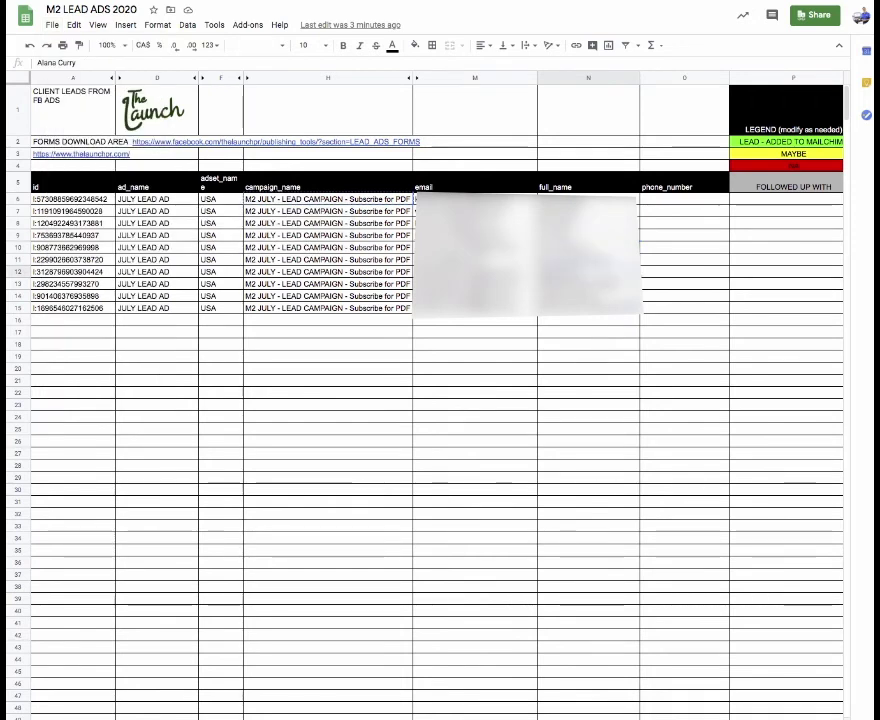
click(72, 187)
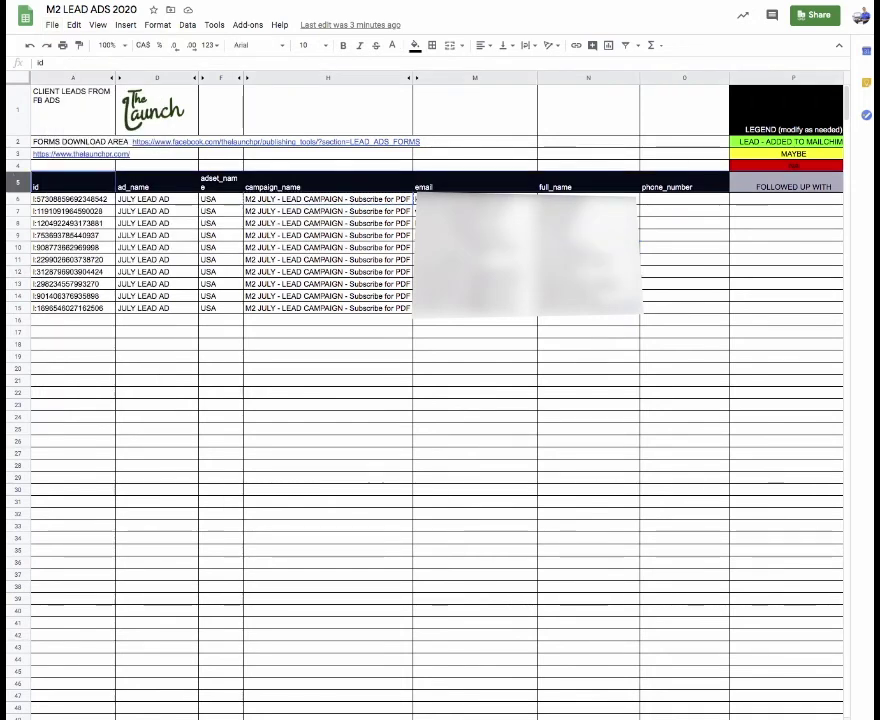
key(shift+space)
key(shift+Up)
key(shift+Up)
key(shift+Up)
key(shift+Up)
right_click(18, 110)
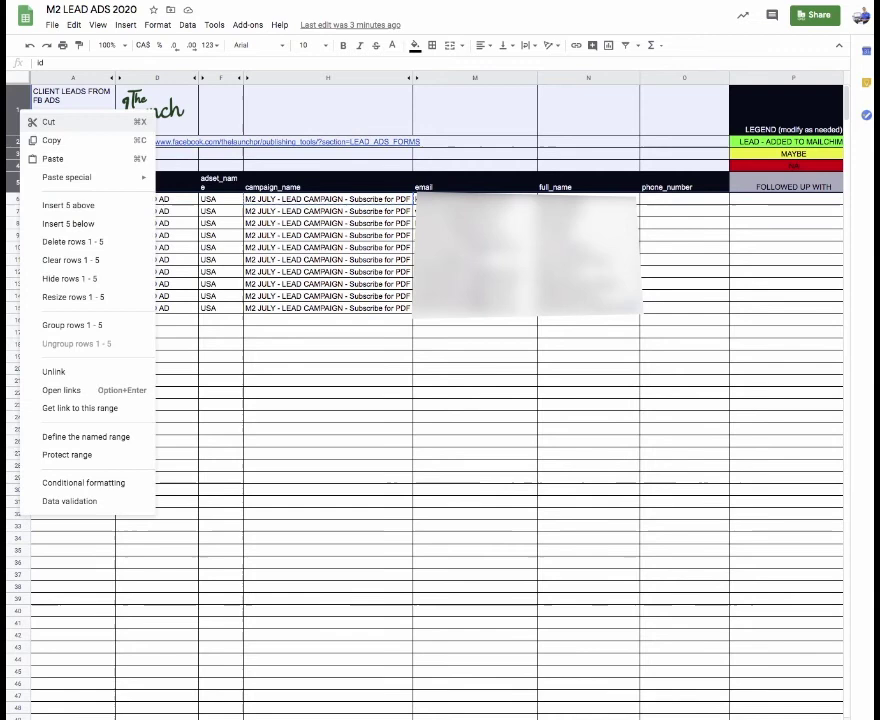
click(55, 240)
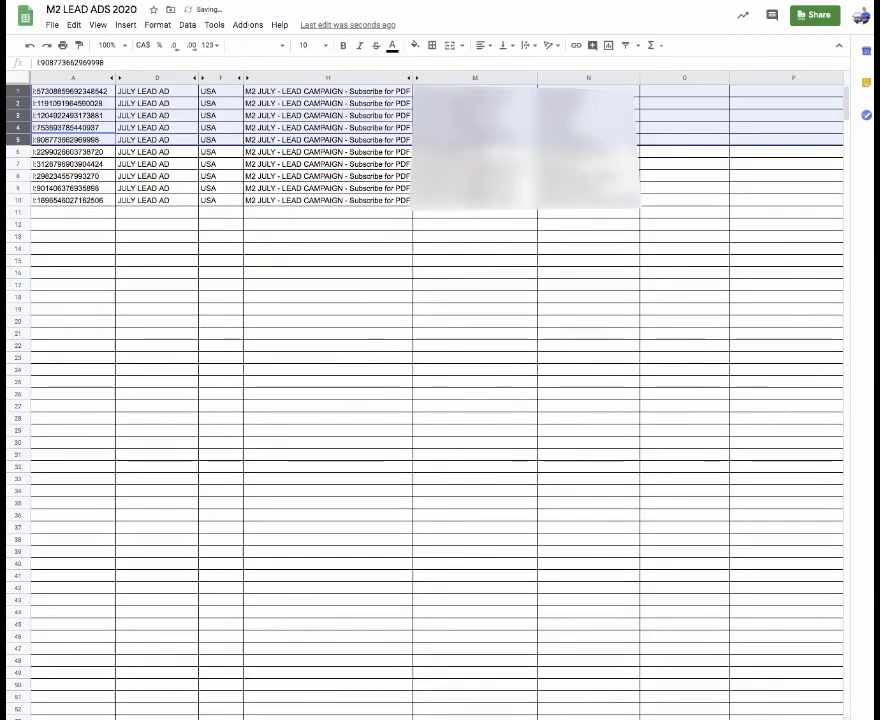
click(475, 248)
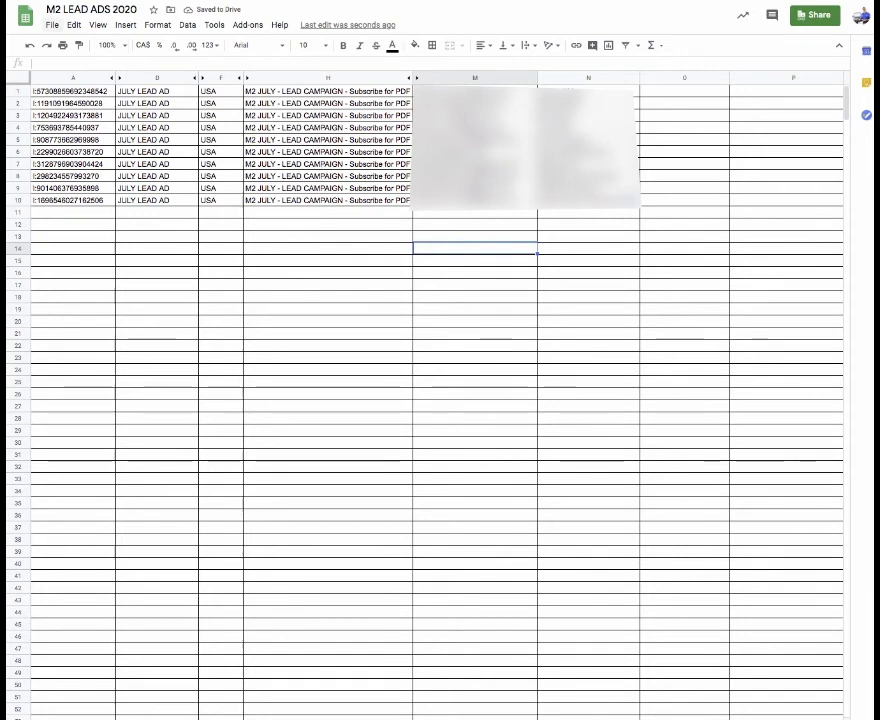
- Download the current sheet as a comma-separated values (.csv) file
click(51, 24)
mouse_move(82, 156)
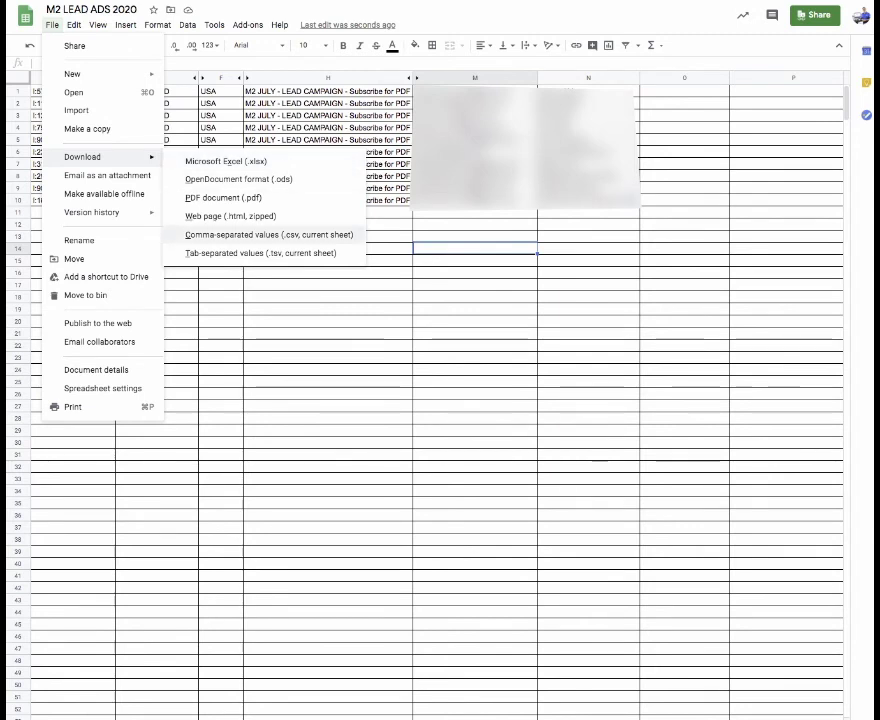
click(269, 234)
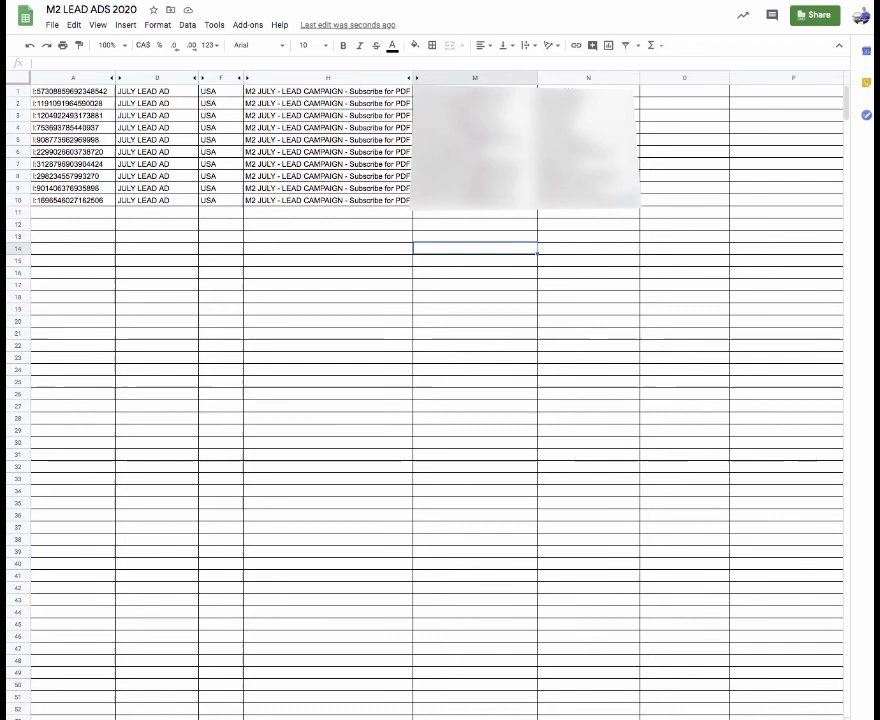
key(super+Tab)
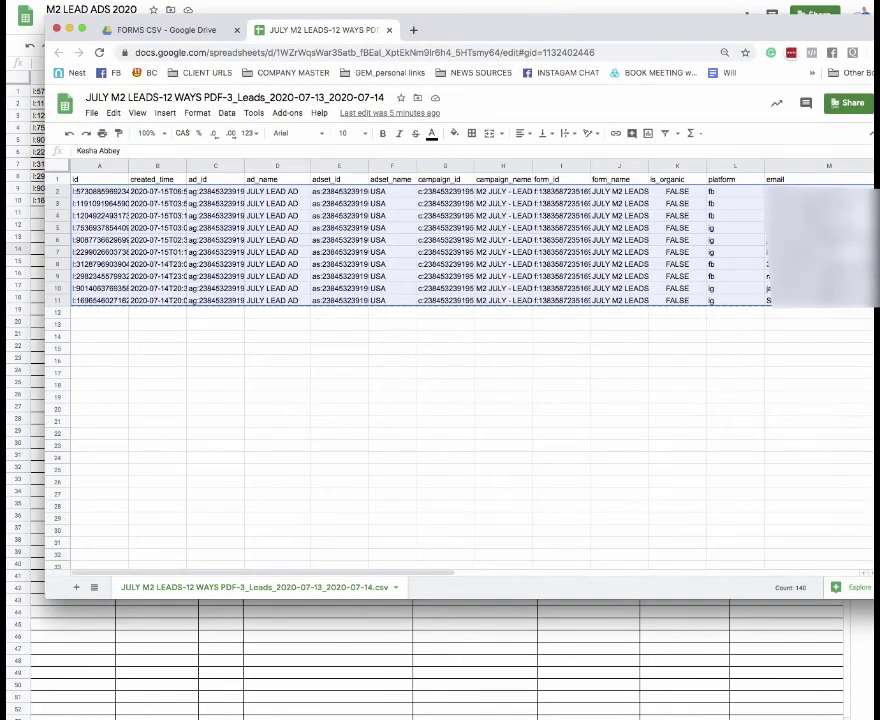
- Upload M2 LEAD ADS JULY 15 2020.CSV into the FORMS CSV Drive folder and open it in Sheets
key(ctrl+shift+Tab)
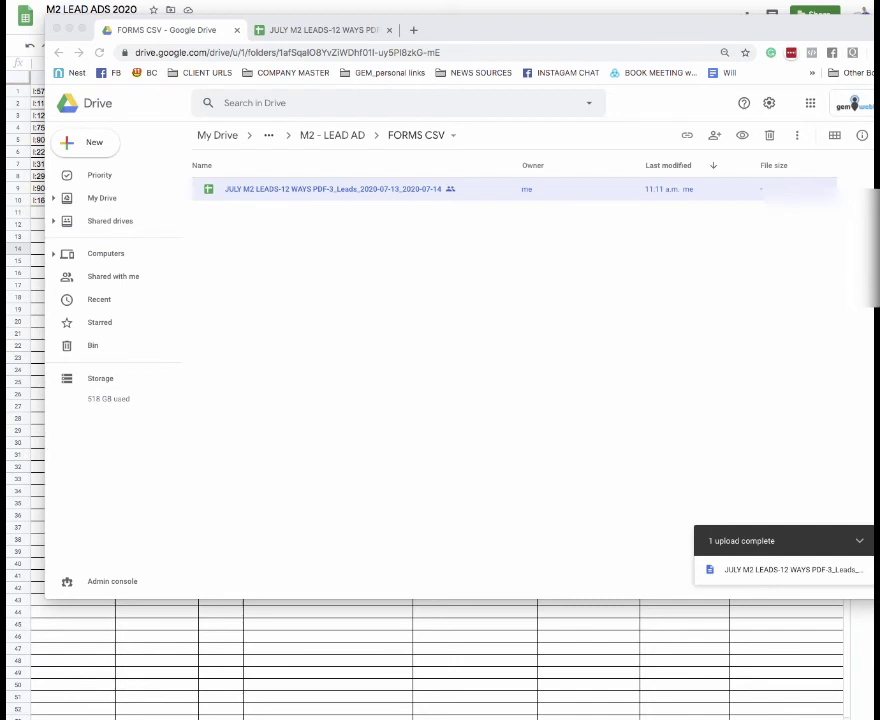
drag(555, 423, 385, 418)
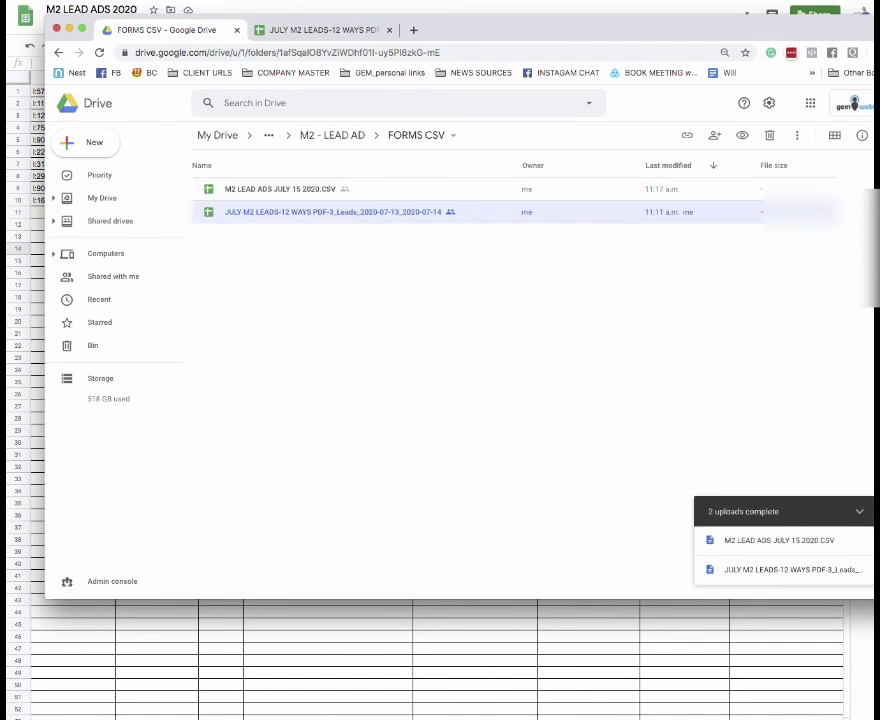
double_click(280, 188)
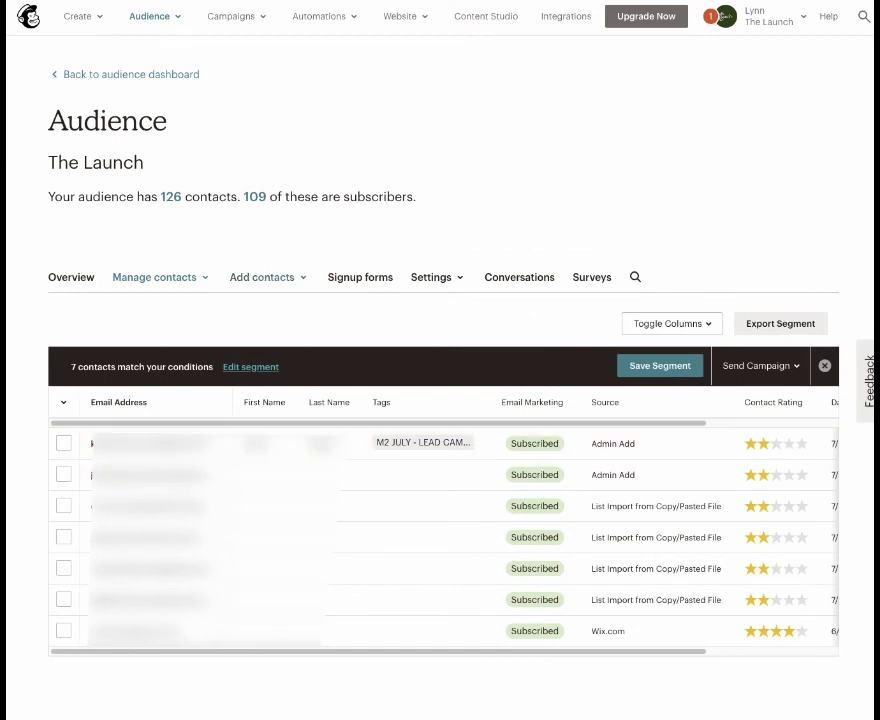
- Start a contact import into The Launch audience using a CSV or tab-delimited text file
click(268, 277)
click(269, 338)
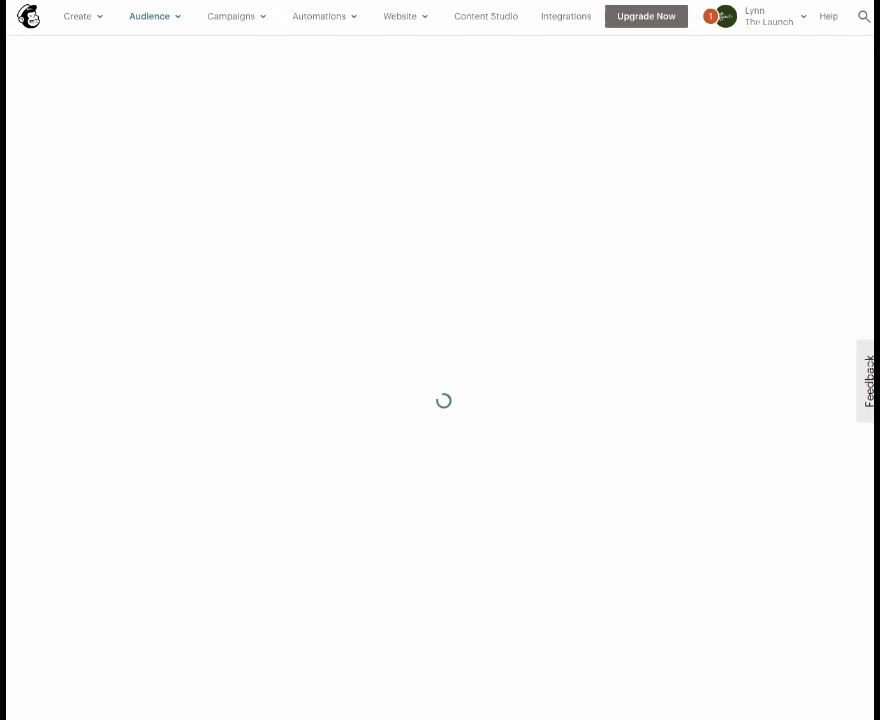
click(31, 146)
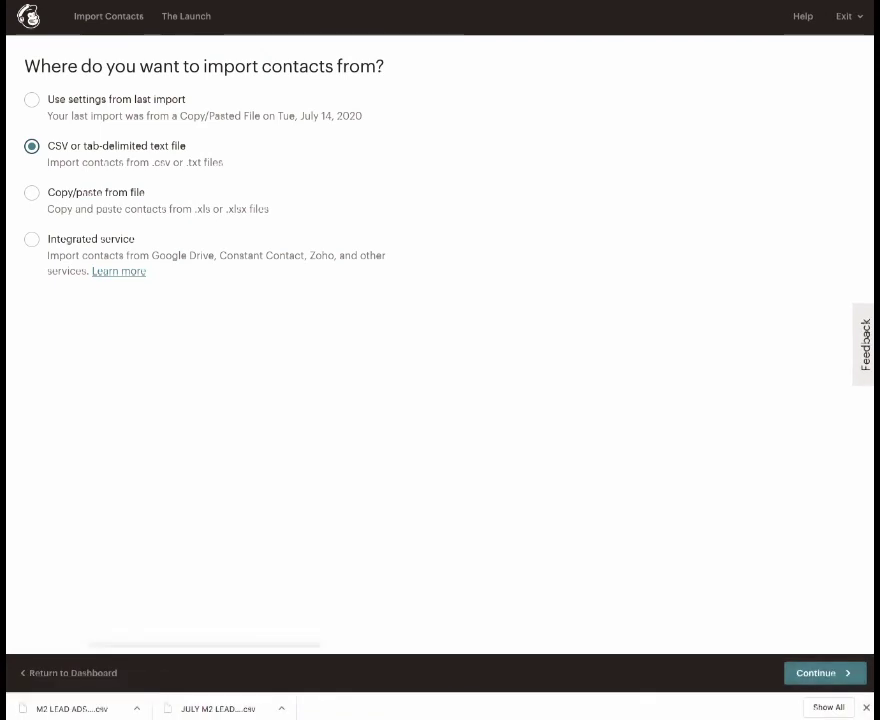
click(824, 673)
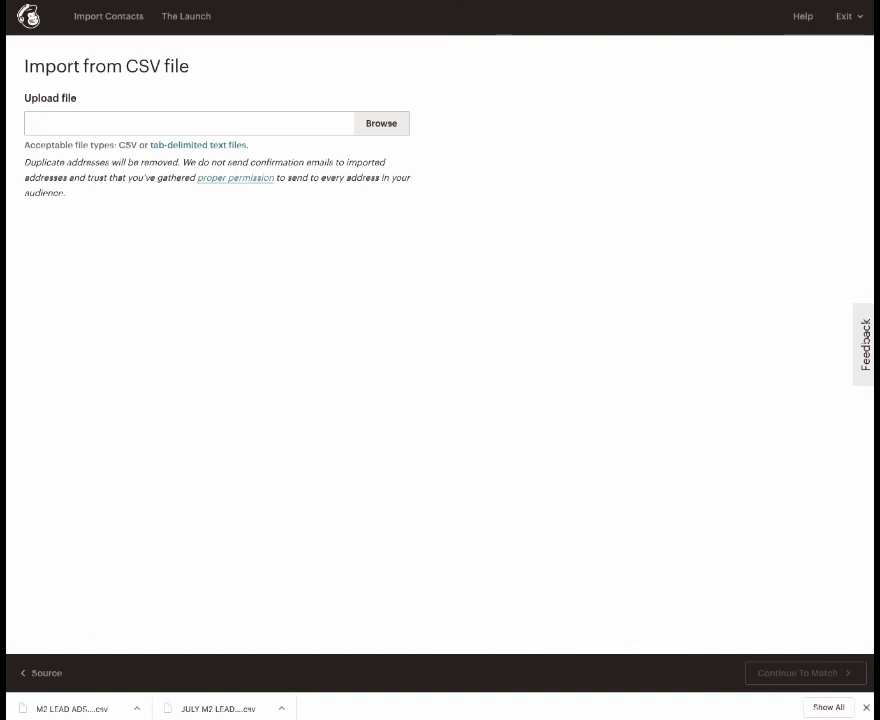
key(ctrl+Tab)
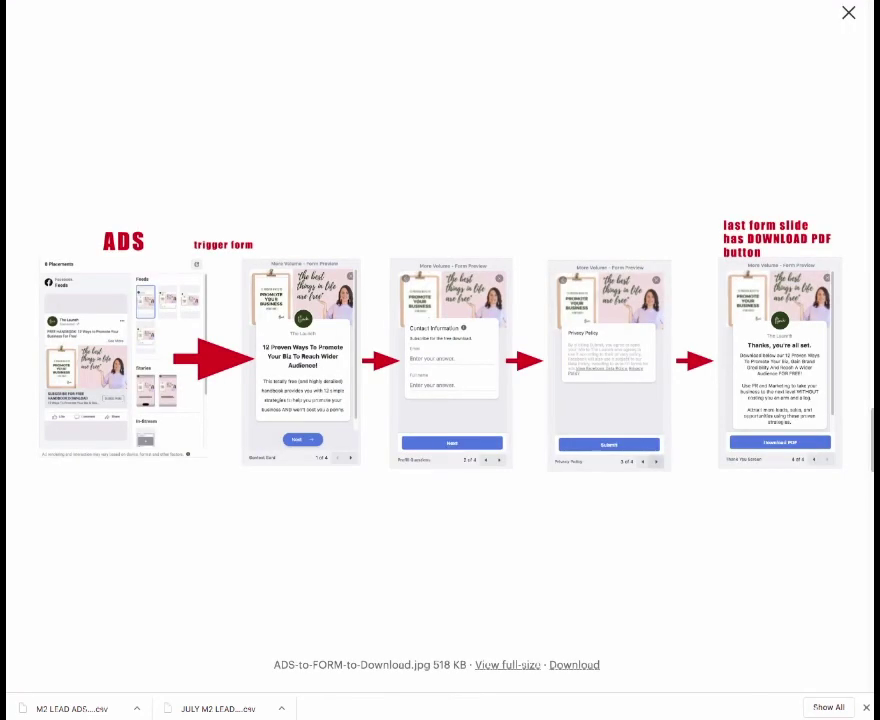